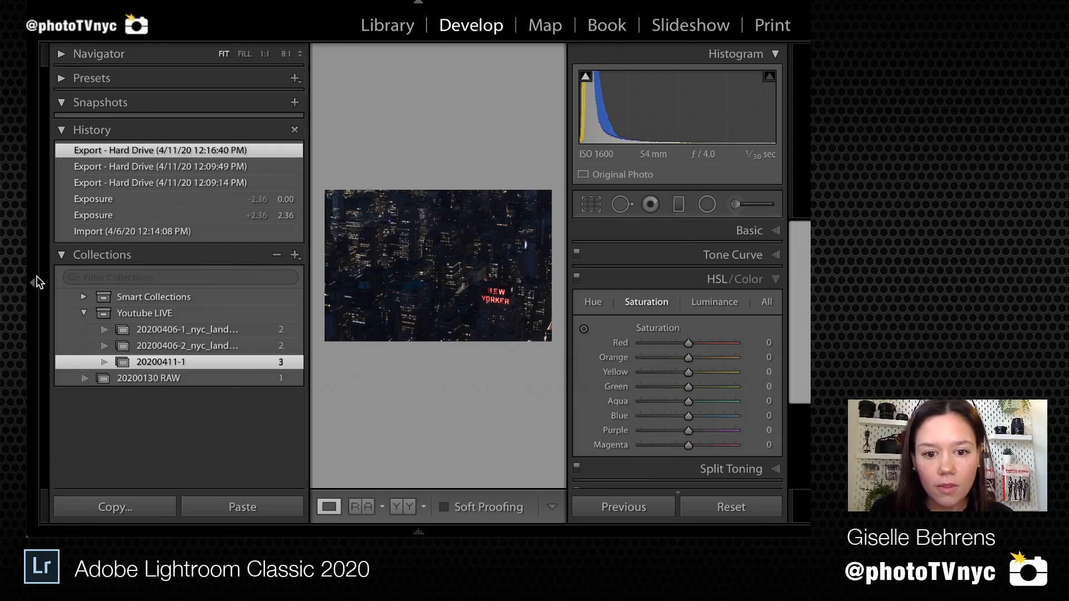
- Hide the panel group containing History and Collections, and check the photo's file information overlay before turning it off
{"action": "left_click", "coordinate": [31, 286]}
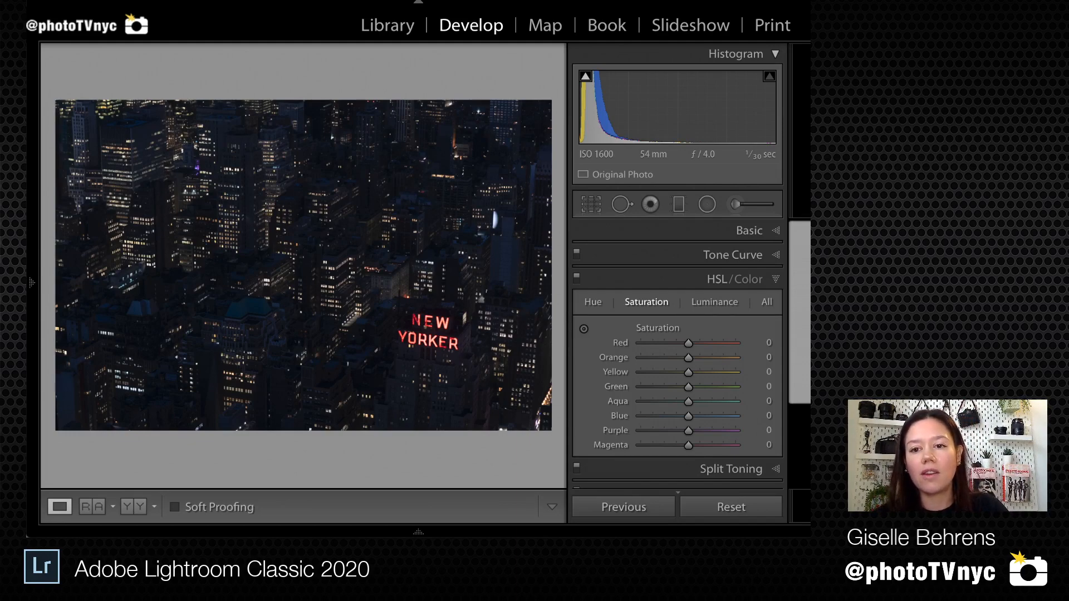
{"action": "key", "text": "i"}
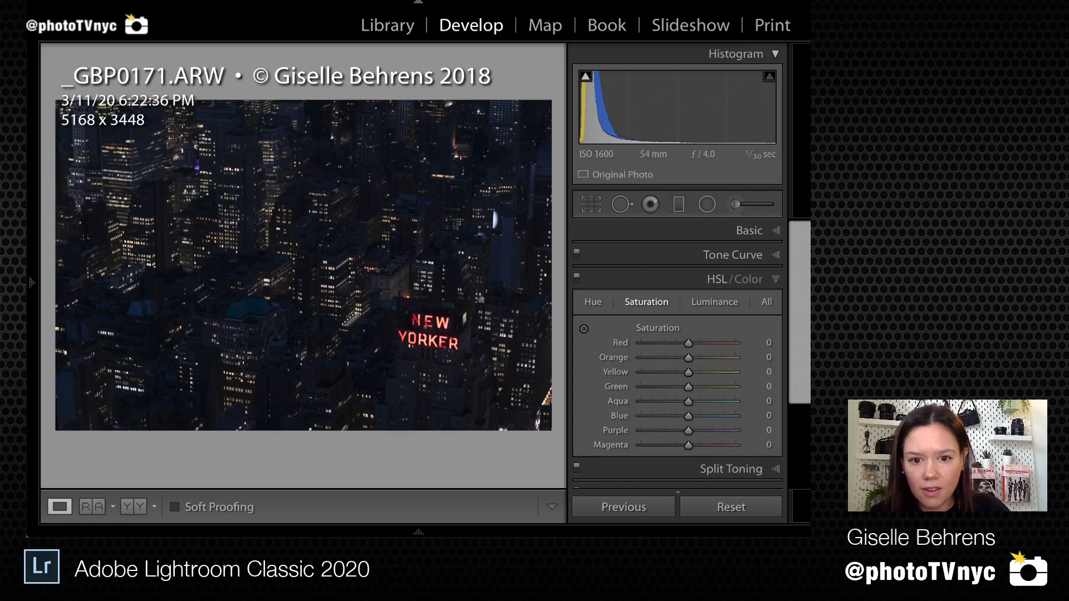
{"action": "key", "text": "i"}
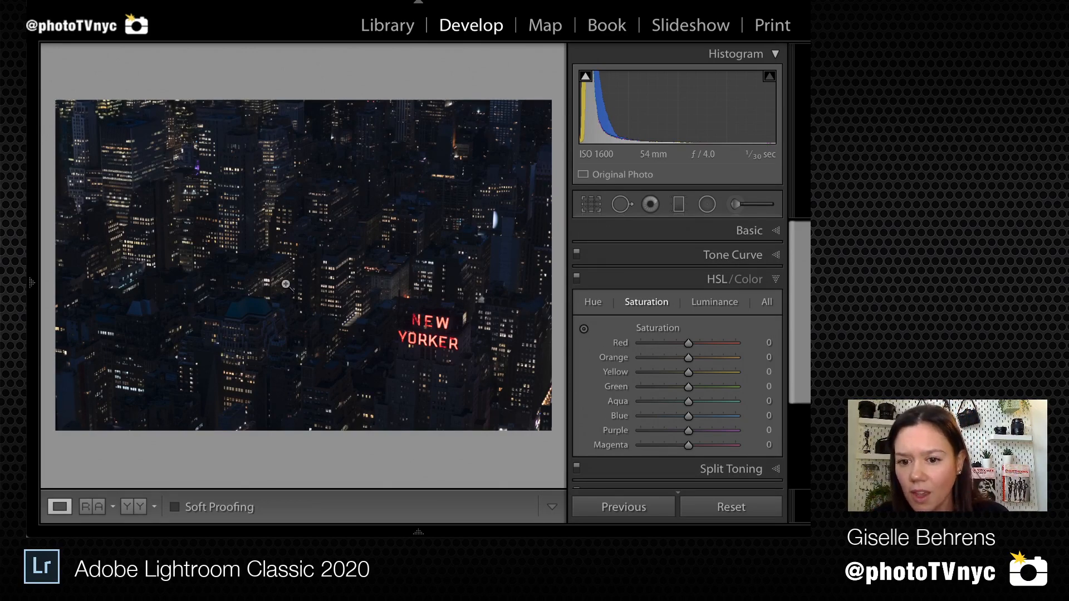
- Expand the Basic adjustments to show the white balance and tone controls
{"action": "left_click", "coordinate": [600, 229]}
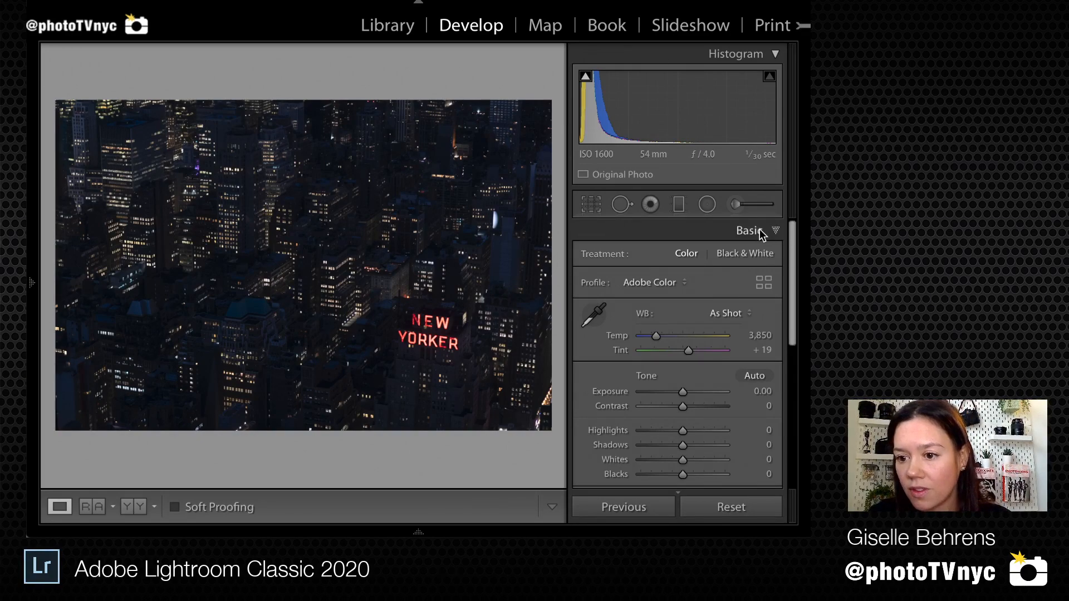
{"action": "scroll", "coordinate": [749, 234], "scroll_direction": "down", "scroll_amount": 1}
{"action": "scroll", "coordinate": [748, 234], "scroll_direction": "up", "scroll_amount": 1}
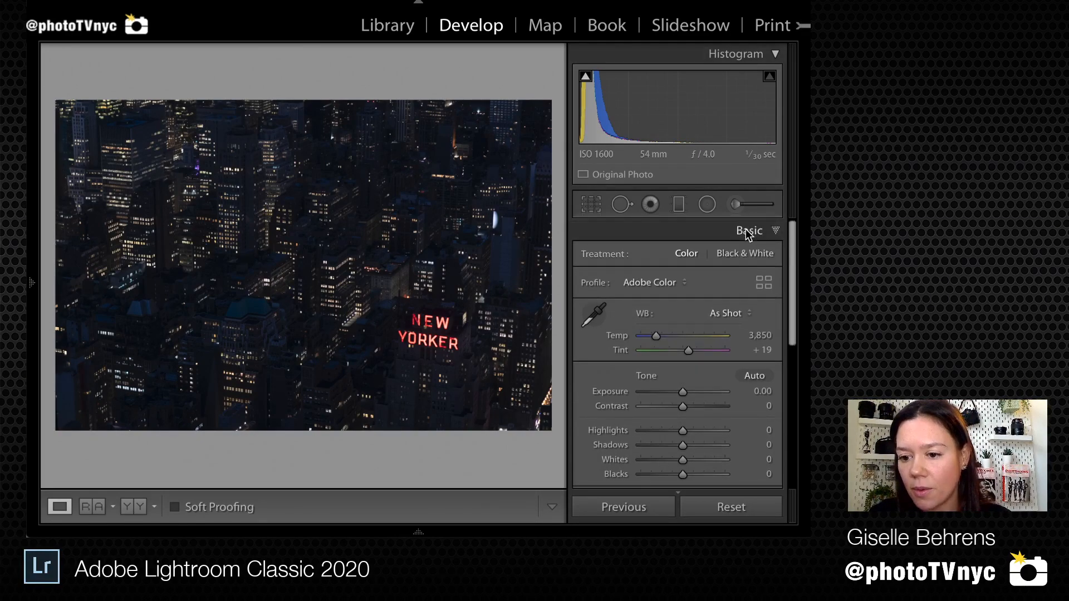
{"action": "scroll", "coordinate": [749, 233], "scroll_direction": "down", "scroll_amount": 1}
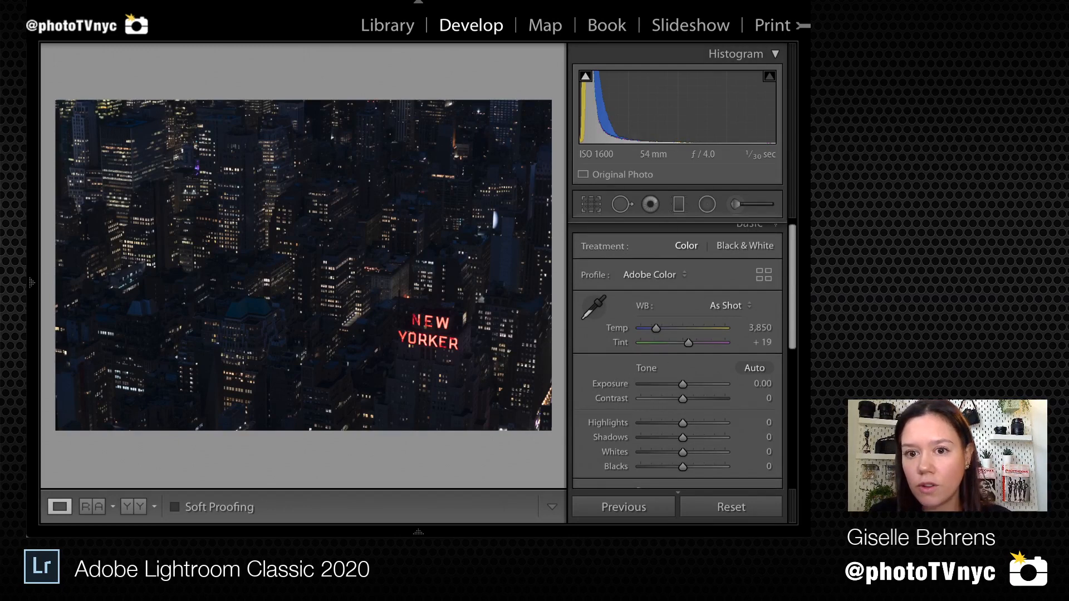
- Turn on PointerPro's red pointer circle and reduce its size
{"action": "left_click", "coordinate": [328, 1]}
{"action": "left_click", "coordinate": [342, 0]}
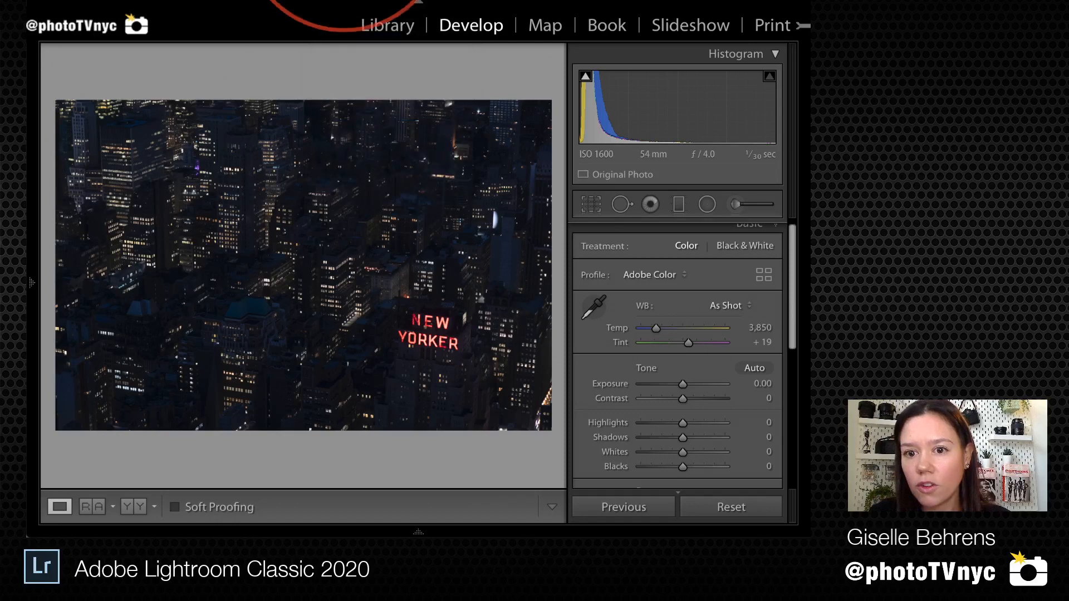
{"action": "left_click", "coordinate": [330, 1]}
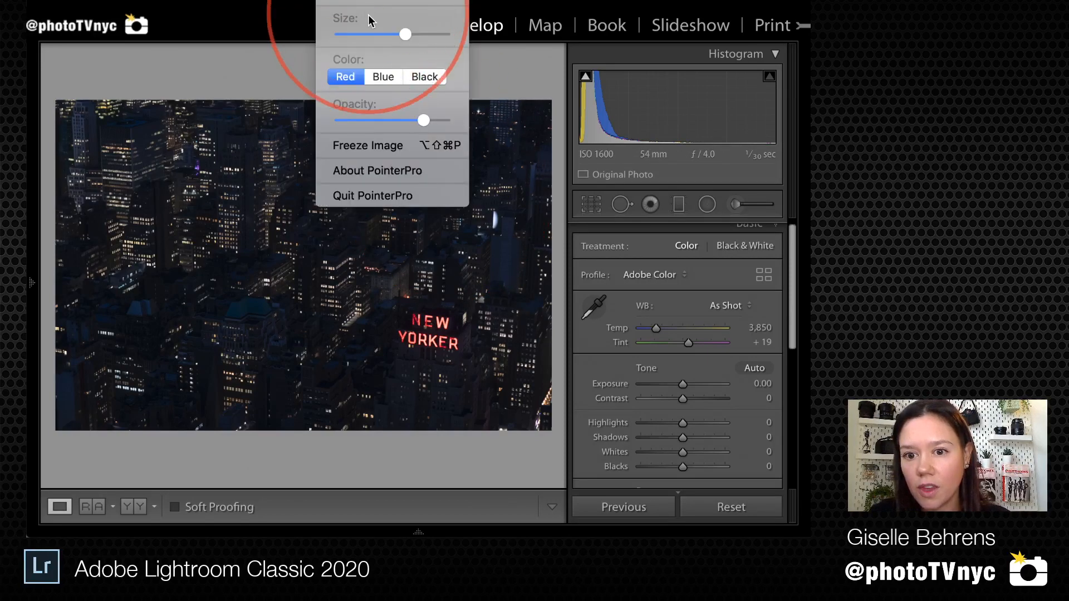
{"action": "left_click", "coordinate": [356, 34]}
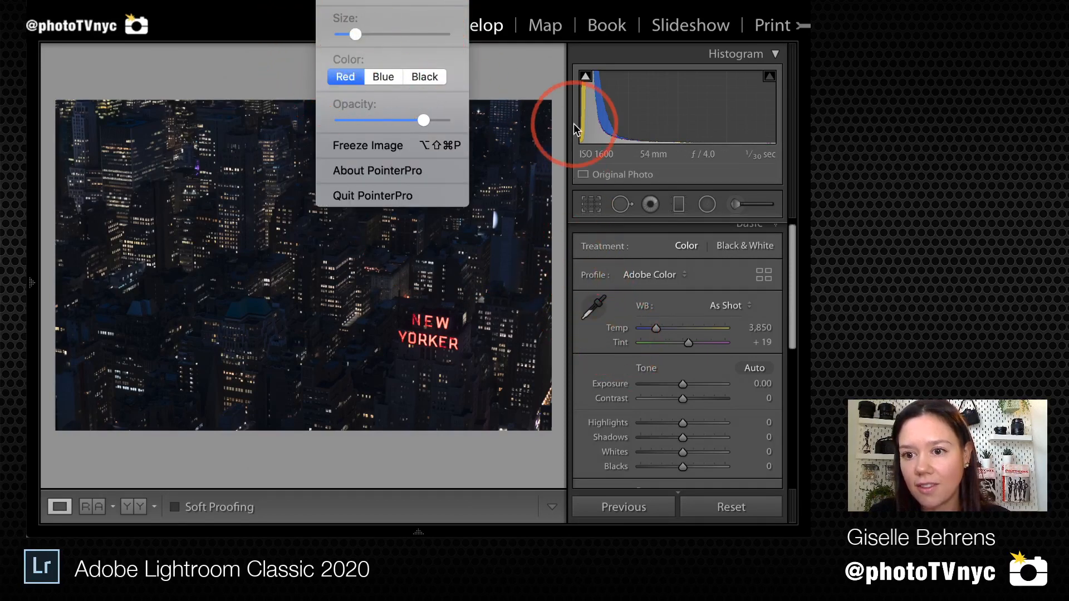
{"action": "left_click", "coordinate": [584, 3]}
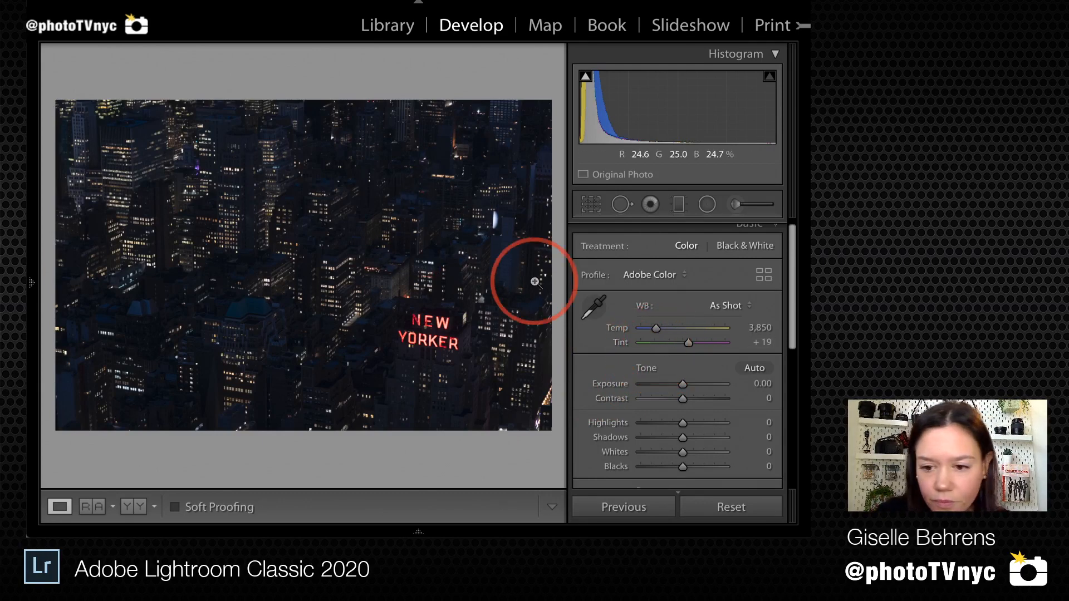
- Test the photo's Exposure at its +5.00 and −5.00 extremes and reset it to 0.00
{"action": "left_click", "coordinate": [710, 384]}
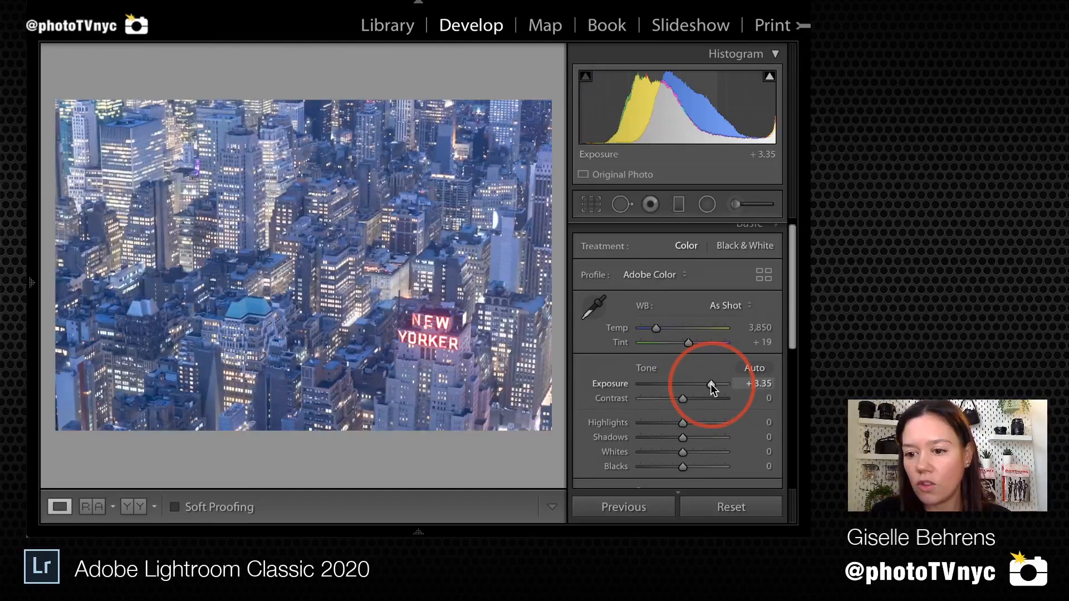
{"action": "left_click_drag", "start_coordinate": [711, 383], "coordinate": [730, 384]}
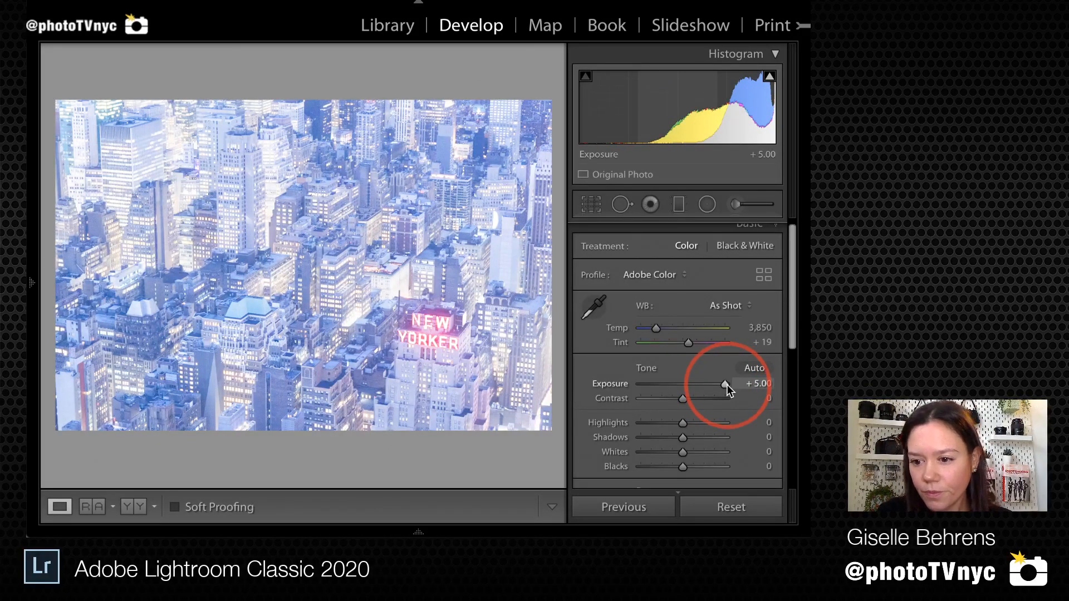
{"action": "left_click_drag", "start_coordinate": [723, 383], "coordinate": [639, 386]}
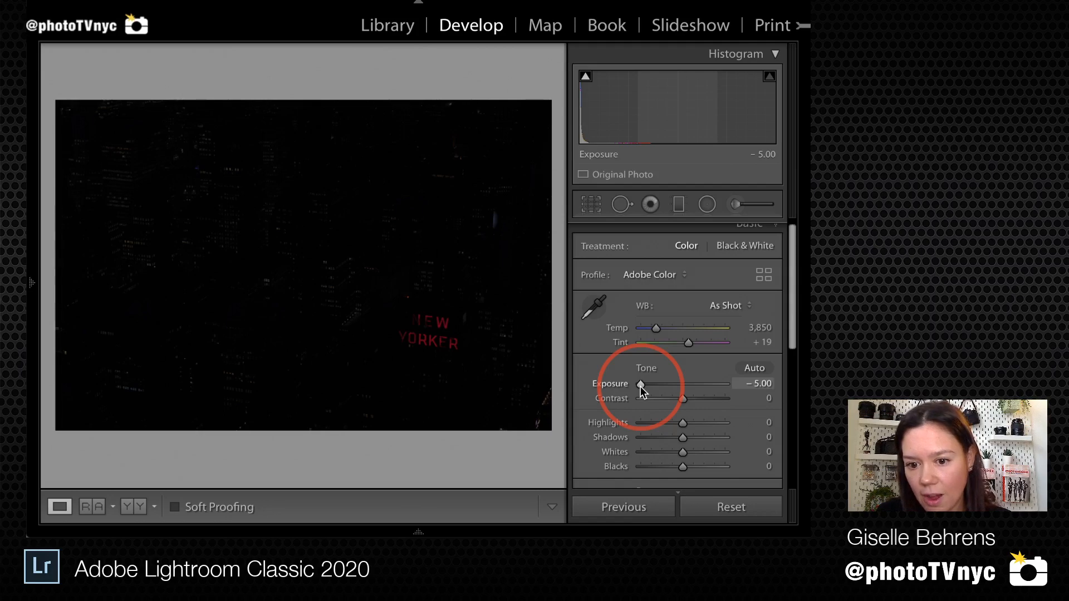
{"action": "double_click", "coordinate": [612, 383]}
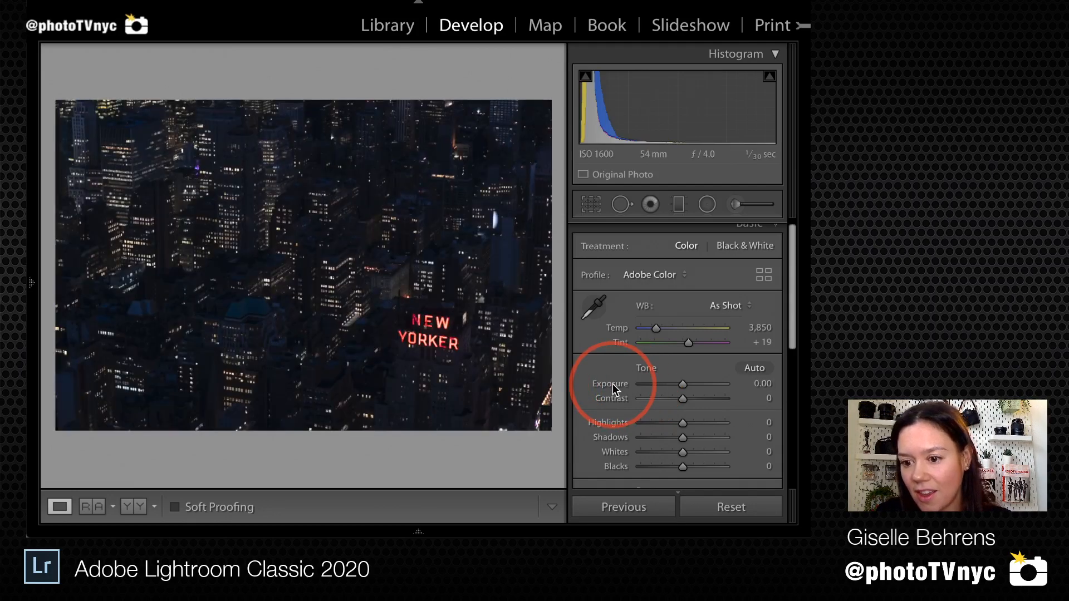
- Raise the photo's Exposure to +3.70
{"action": "left_click_drag", "start_coordinate": [612, 383], "coordinate": [714, 385]}
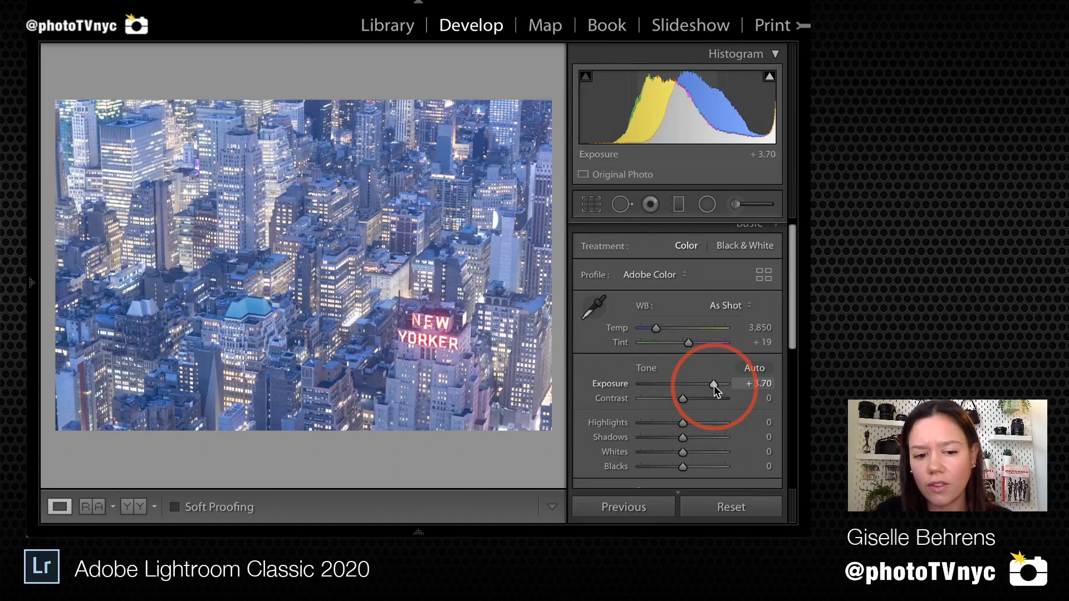
{"action": "left_click_drag", "start_coordinate": [713, 385], "coordinate": [713, 386]}
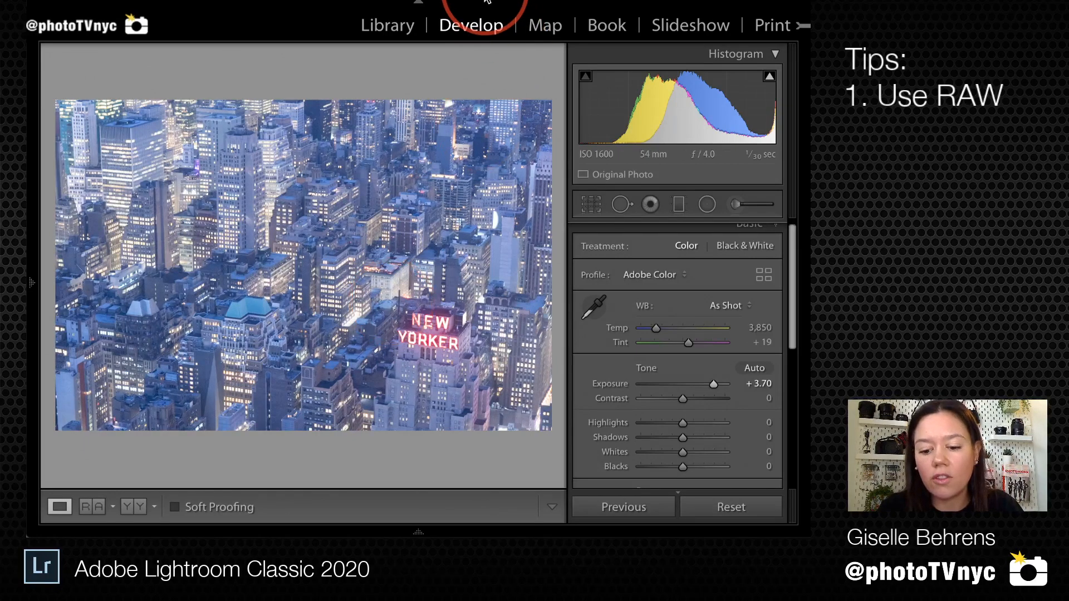
- Cycle through the photo's file details and camera settings overlays, ending with the overlay hidden
{"action": "key", "text": "i"}
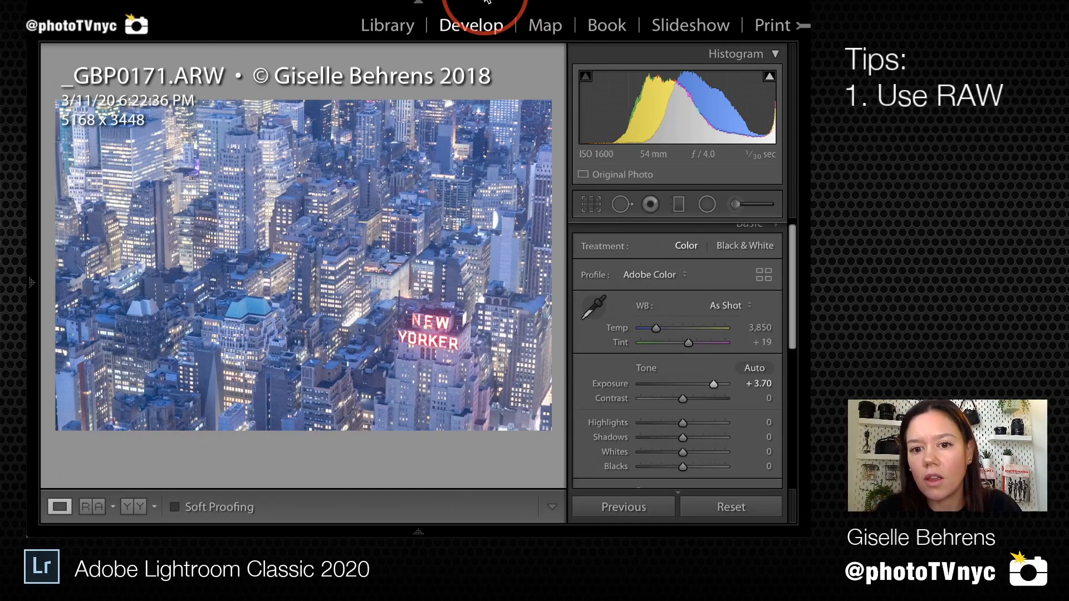
{"action": "key", "text": "i"}
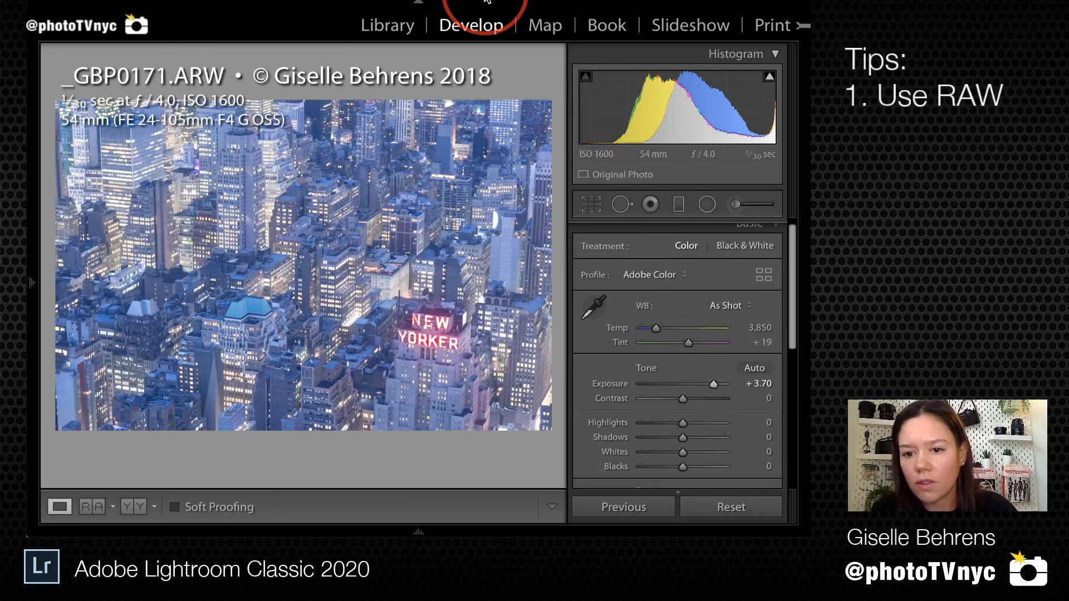
{"action": "key", "text": "i"}
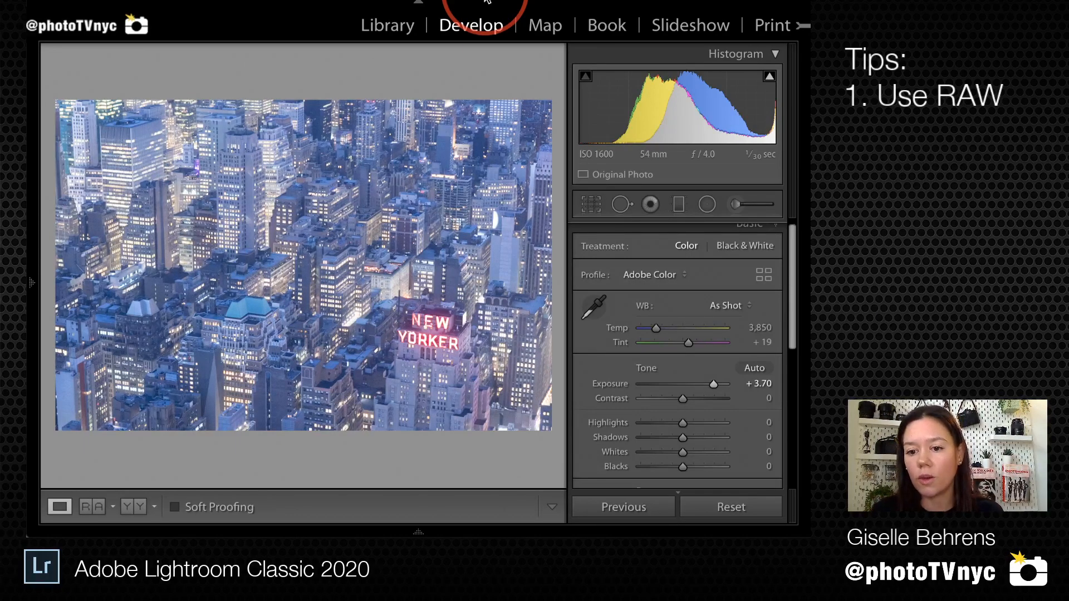
- Set the photo's Exposure to +3.15 and raise the Contrast to +46
{"action": "left_click_drag", "start_coordinate": [688, 385], "coordinate": [709, 381]}
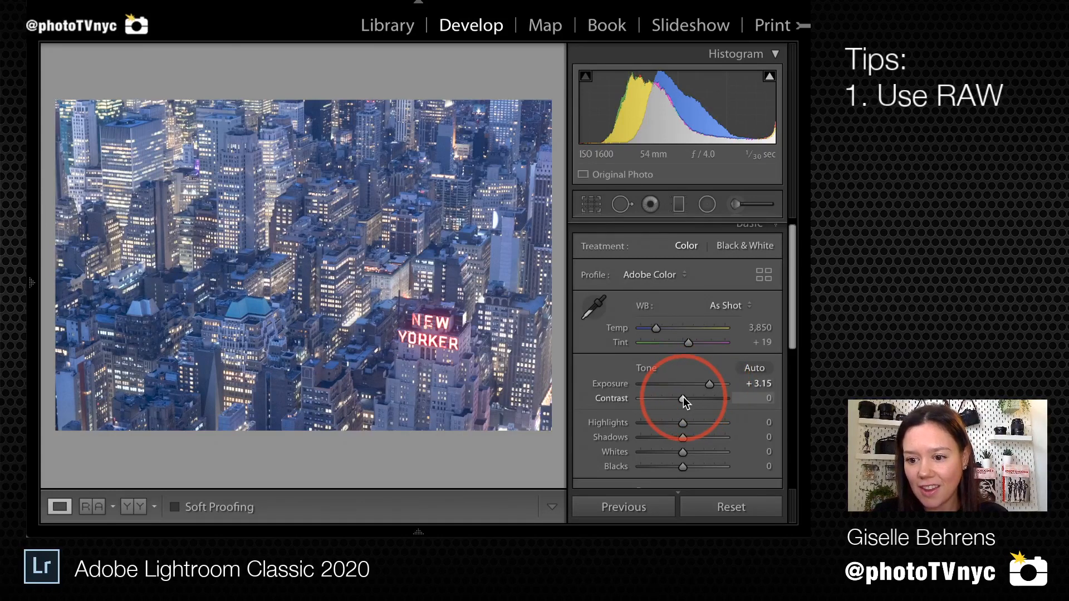
{"action": "left_click_drag", "start_coordinate": [683, 396], "coordinate": [699, 398]}
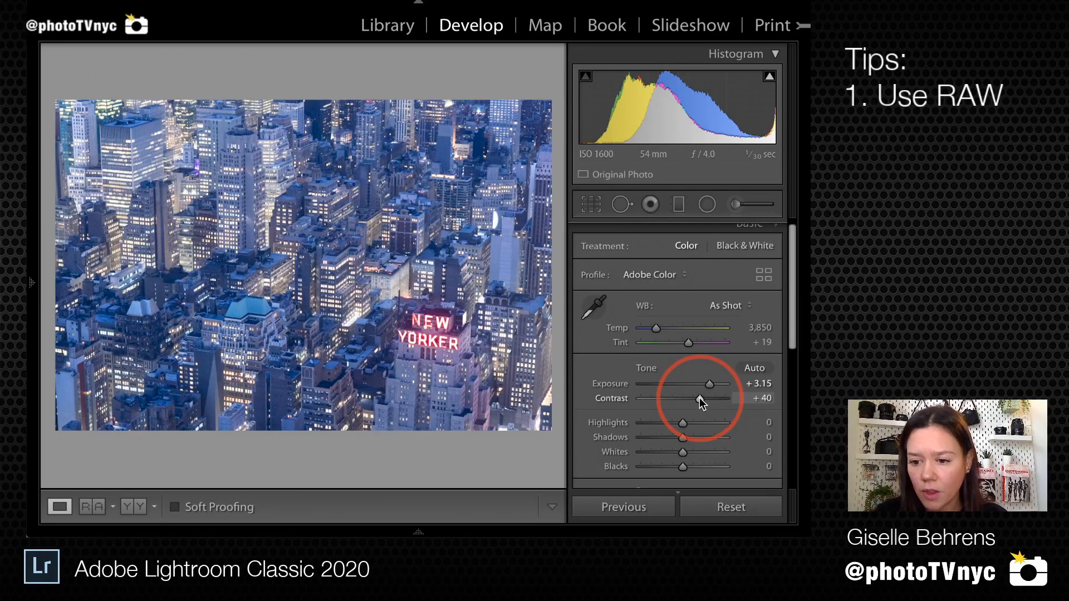
{"action": "left_click_drag", "start_coordinate": [700, 397], "coordinate": [702, 397]}
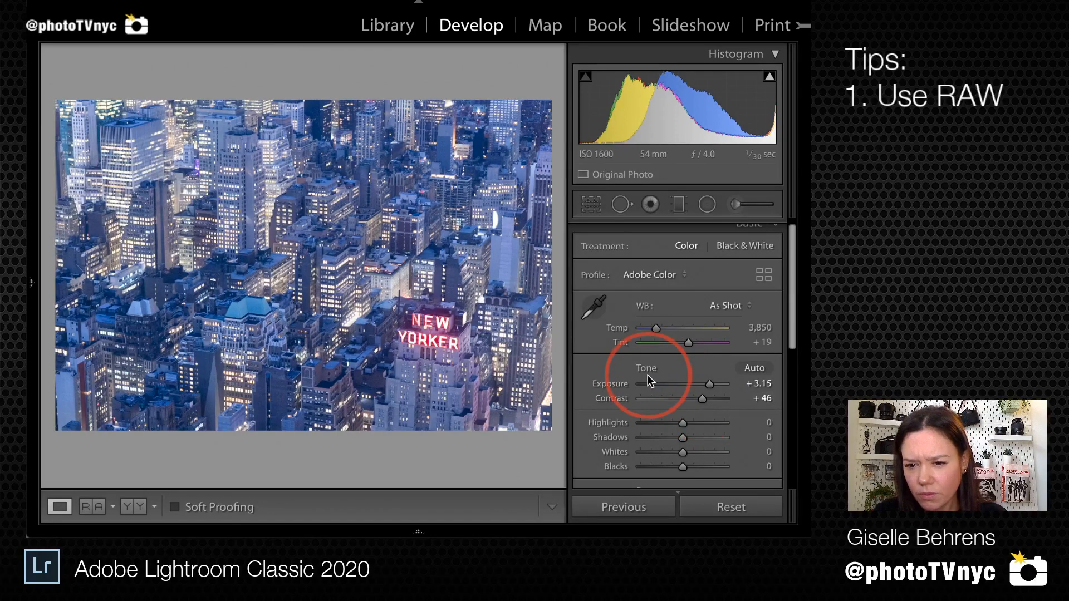
- Expand Lens Corrections and compare the photo with Enable Profile Corrections off and on, leaving it on
{"action": "scroll", "coordinate": [646, 375], "scroll_direction": "down", "scroll_amount": 5}
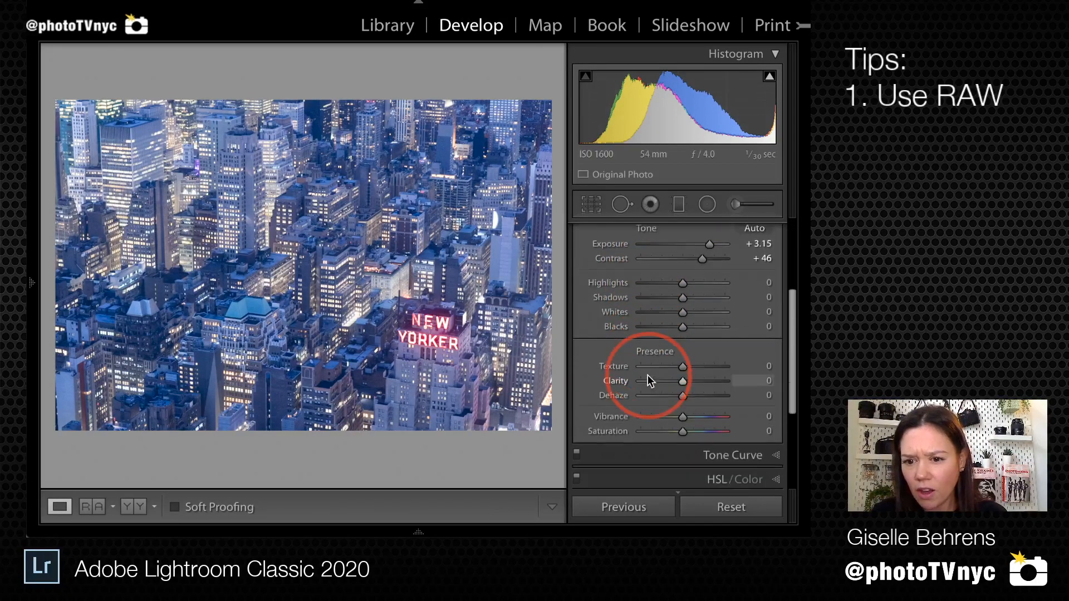
{"action": "scroll", "coordinate": [647, 375], "scroll_direction": "down", "scroll_amount": 5}
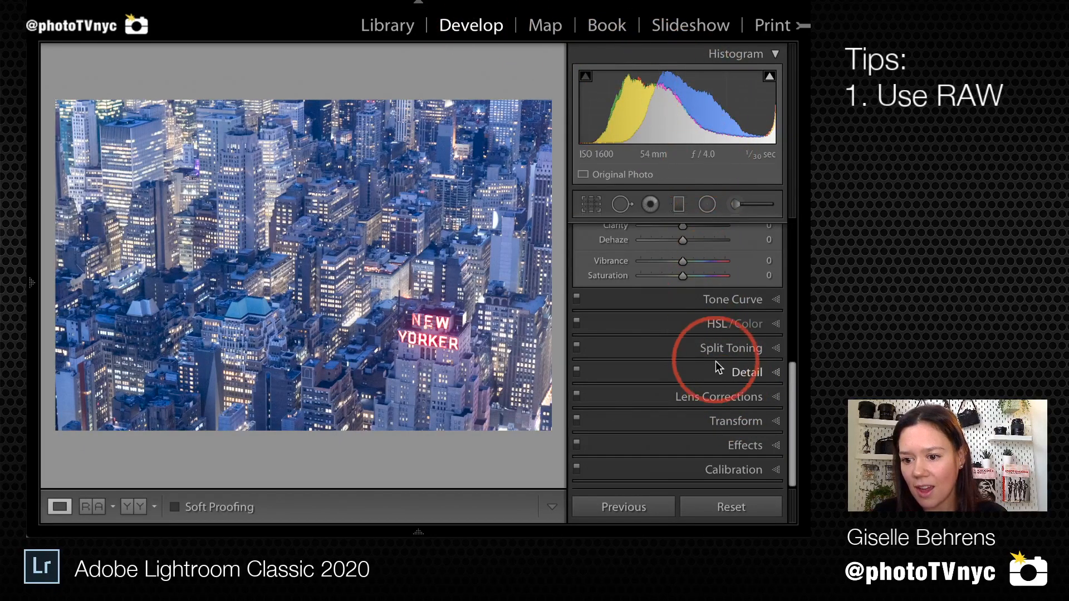
{"action": "left_click", "coordinate": [718, 398]}
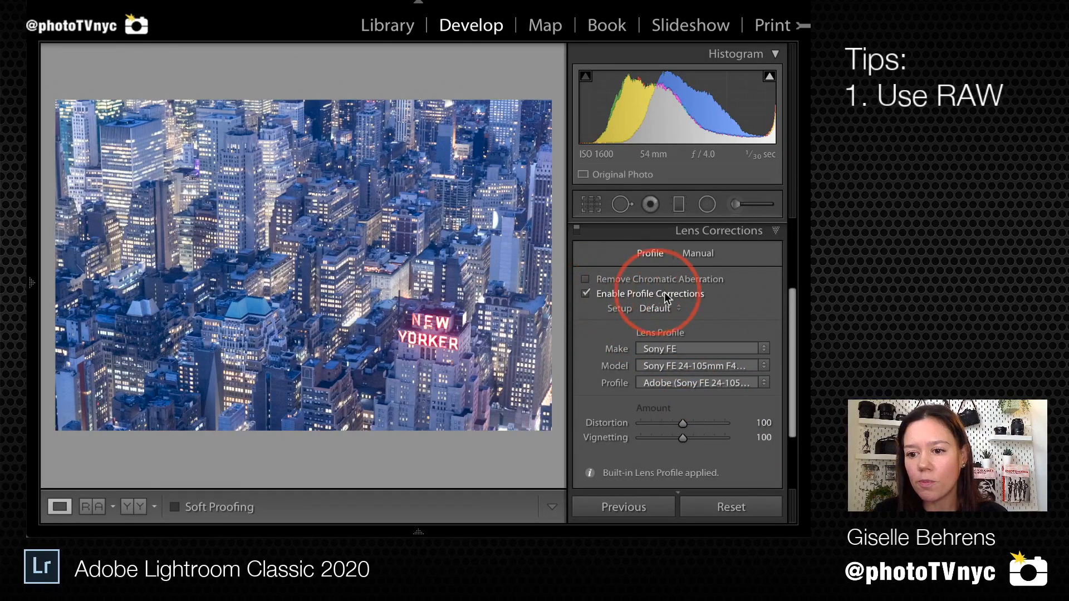
{"action": "left_click", "coordinate": [586, 294]}
{"action": "left_click", "coordinate": [586, 293]}
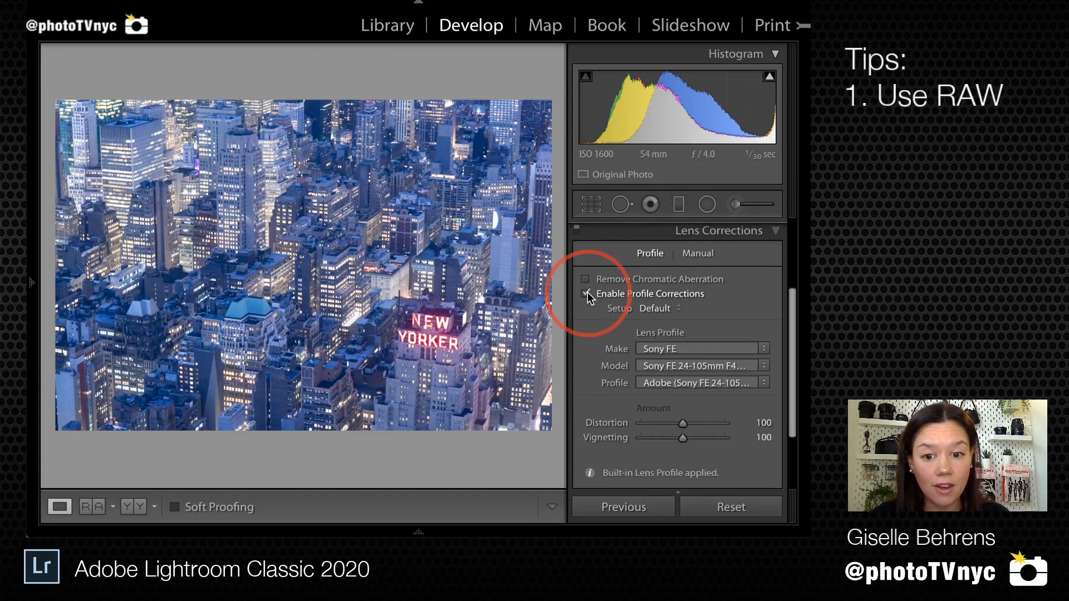
{"action": "left_click", "coordinate": [586, 293]}
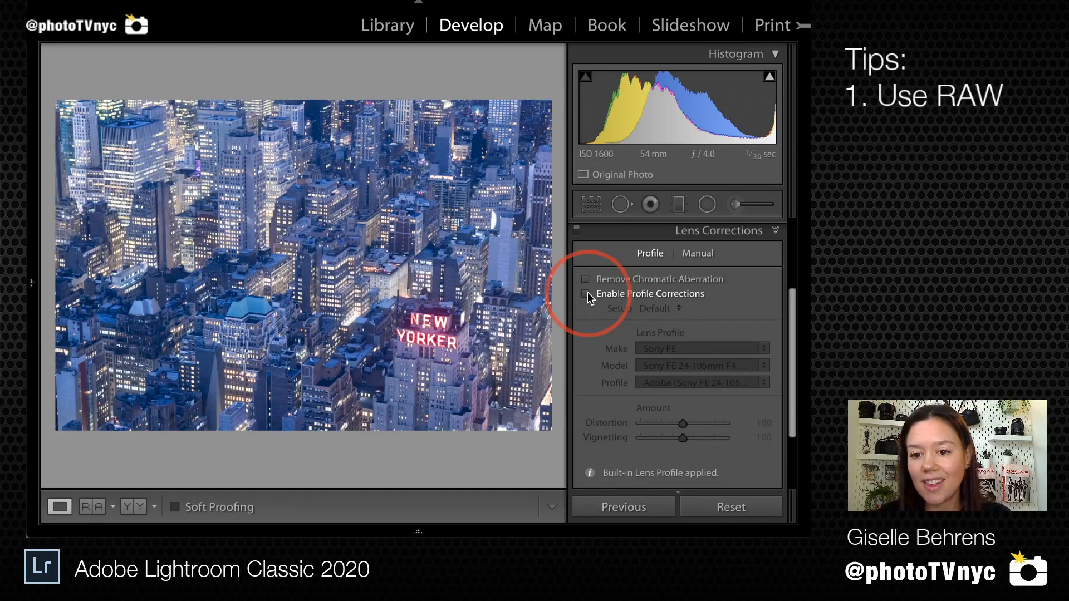
{"action": "left_click", "coordinate": [587, 293]}
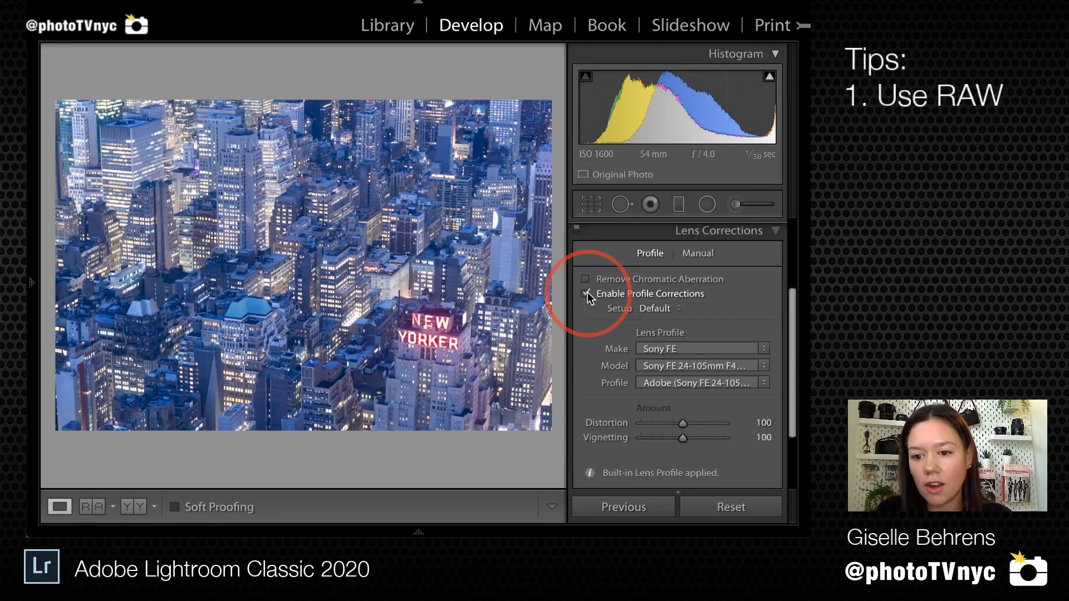
{"action": "left_click", "coordinate": [586, 293]}
{"action": "left_click", "coordinate": [586, 294]}
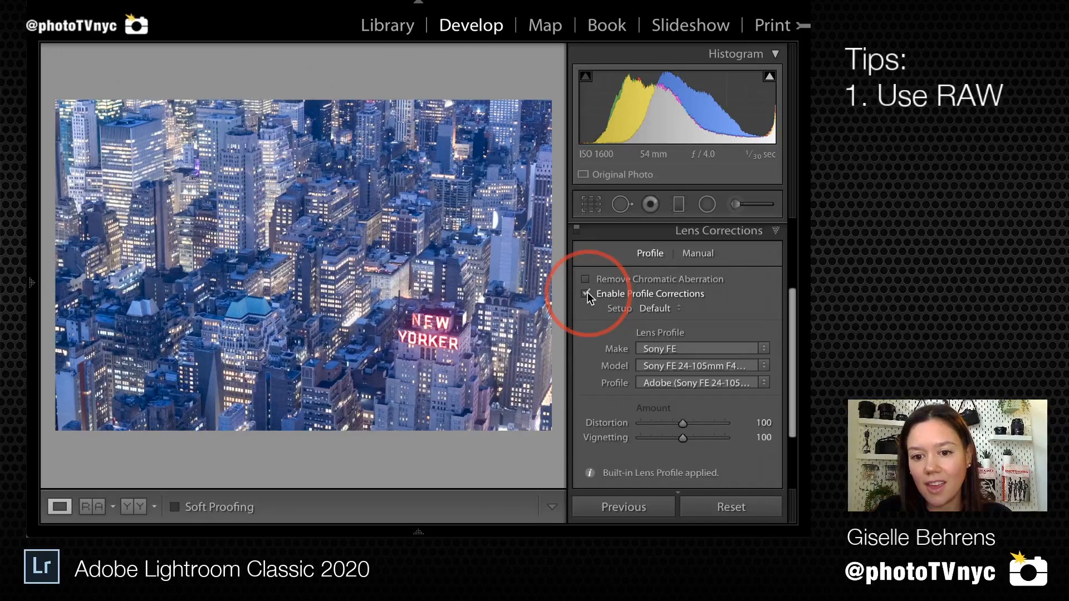
{"action": "left_click", "coordinate": [587, 294]}
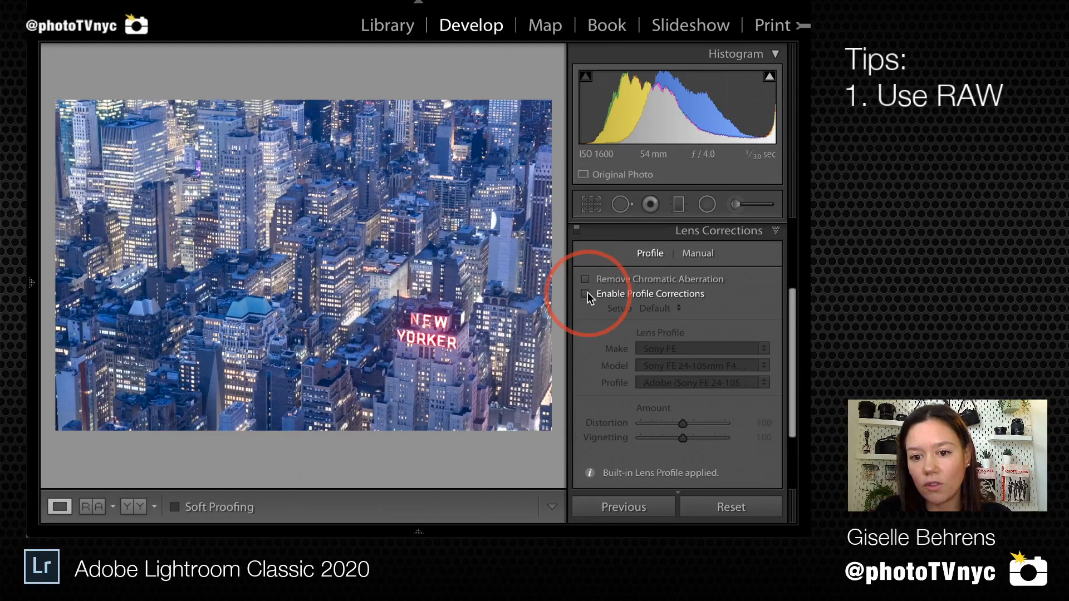
{"action": "left_click", "coordinate": [587, 294]}
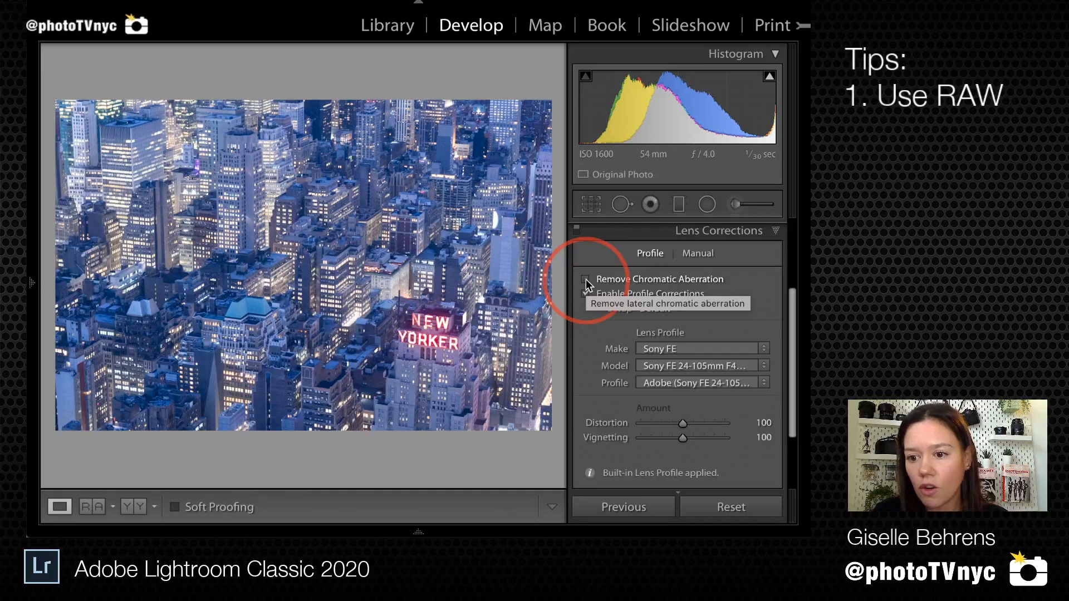
- Enable Remove Chromatic Aberration and collapse the Lens Corrections settings
{"action": "left_click", "coordinate": [586, 280]}
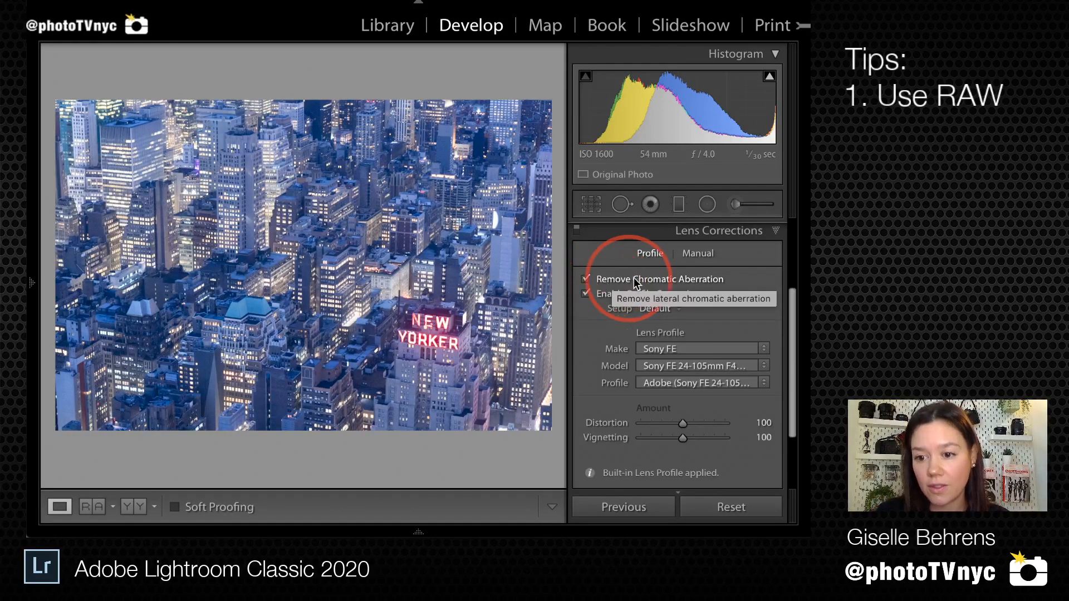
{"action": "scroll", "coordinate": [615, 293], "scroll_direction": "up", "scroll_amount": 2}
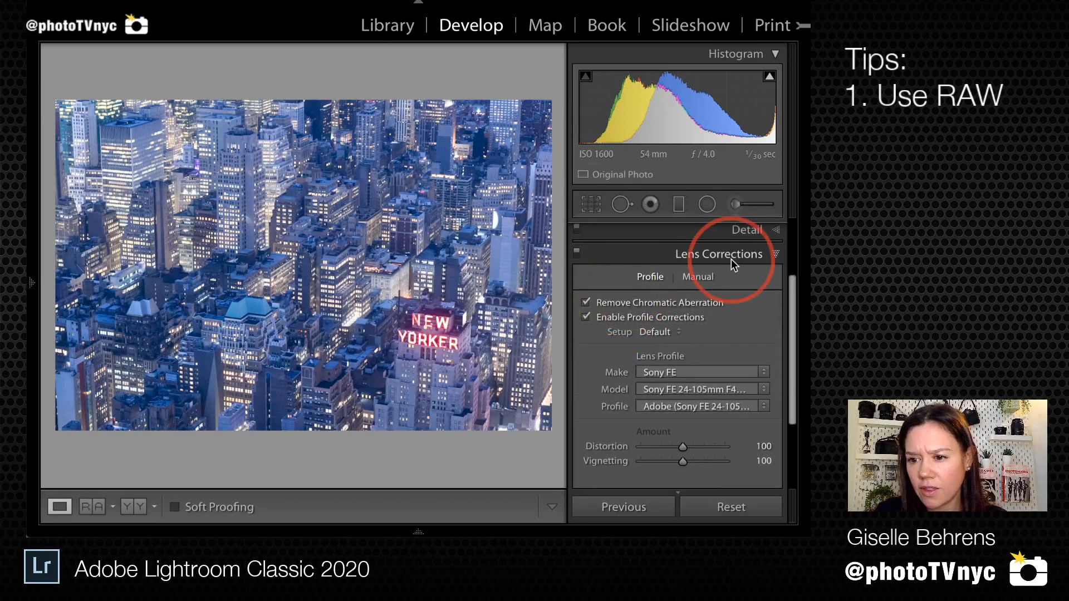
{"action": "left_click", "coordinate": [730, 259]}
- Expand the Detail settings and magnify the photo to 100% to inspect the noise in the buildings
{"action": "left_click", "coordinate": [732, 325]}
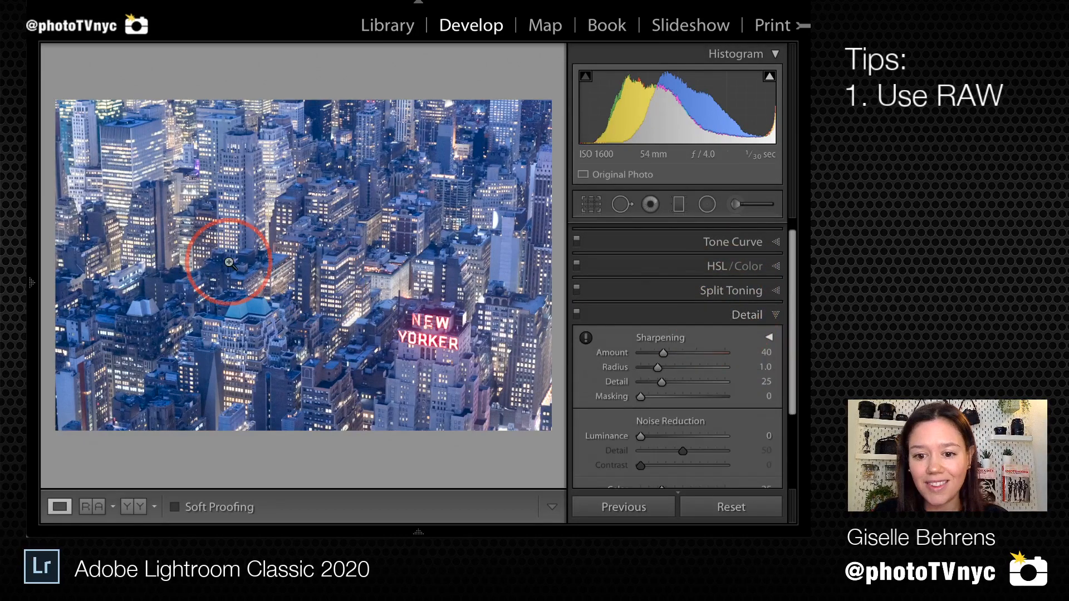
{"action": "left_click", "coordinate": [282, 290]}
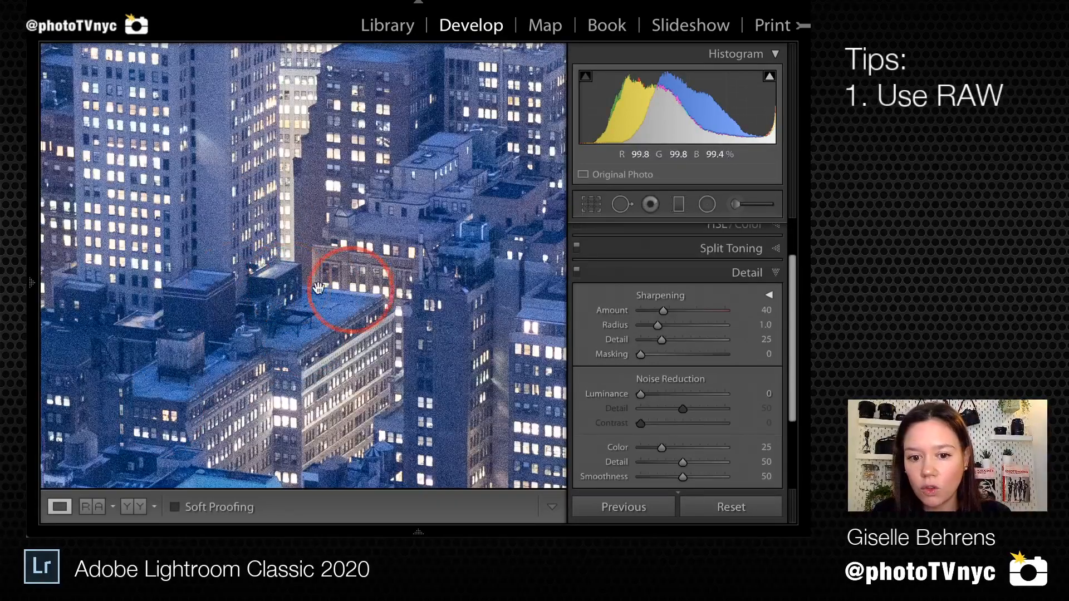
{"action": "left_click", "coordinate": [37, 285]}
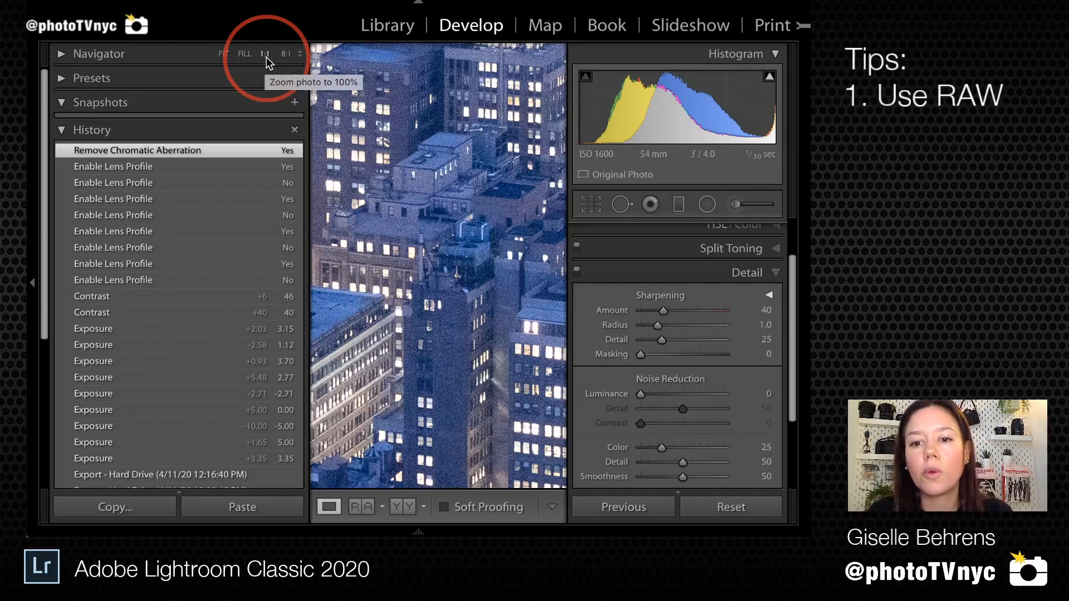
{"action": "left_click", "coordinate": [33, 283]}
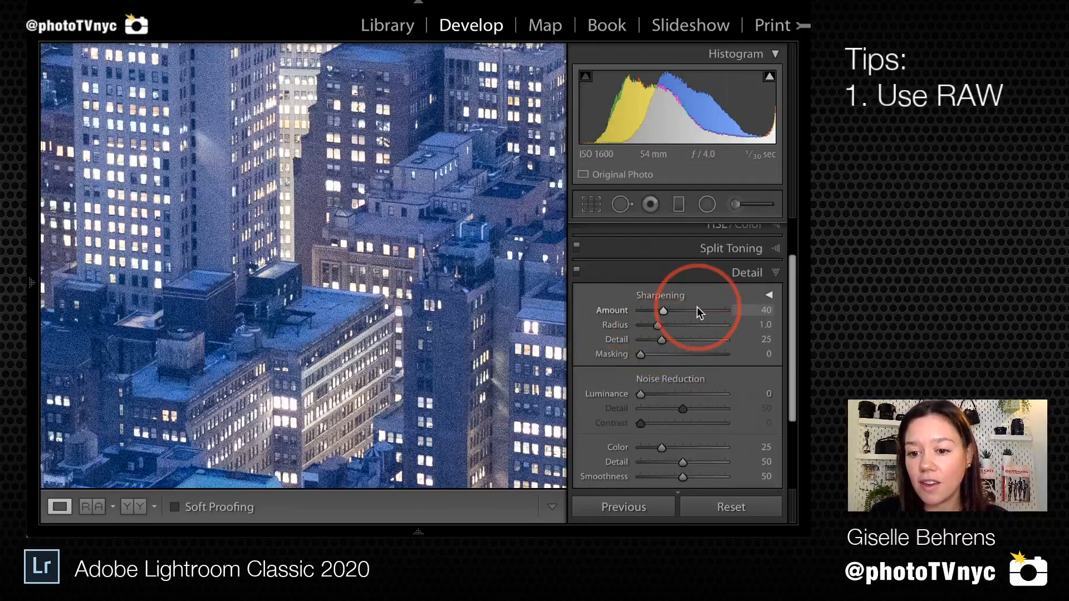
- Test strong Luminance noise reduction at 86 on the magnified buildings and settle on a value of 34
{"action": "left_click", "coordinate": [665, 395]}
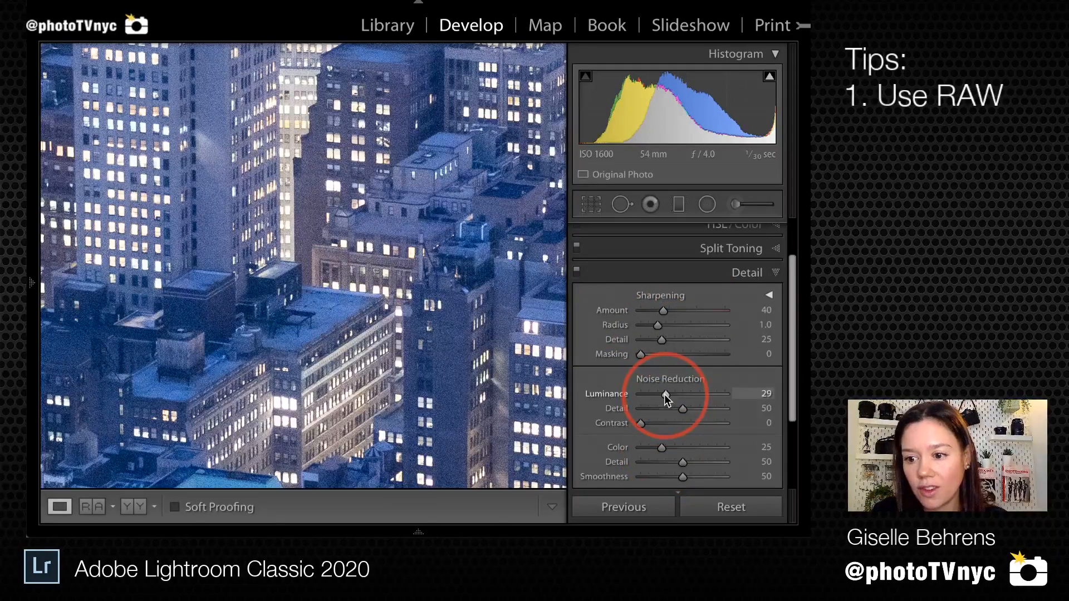
{"action": "left_click_drag", "start_coordinate": [664, 394], "coordinate": [712, 396]}
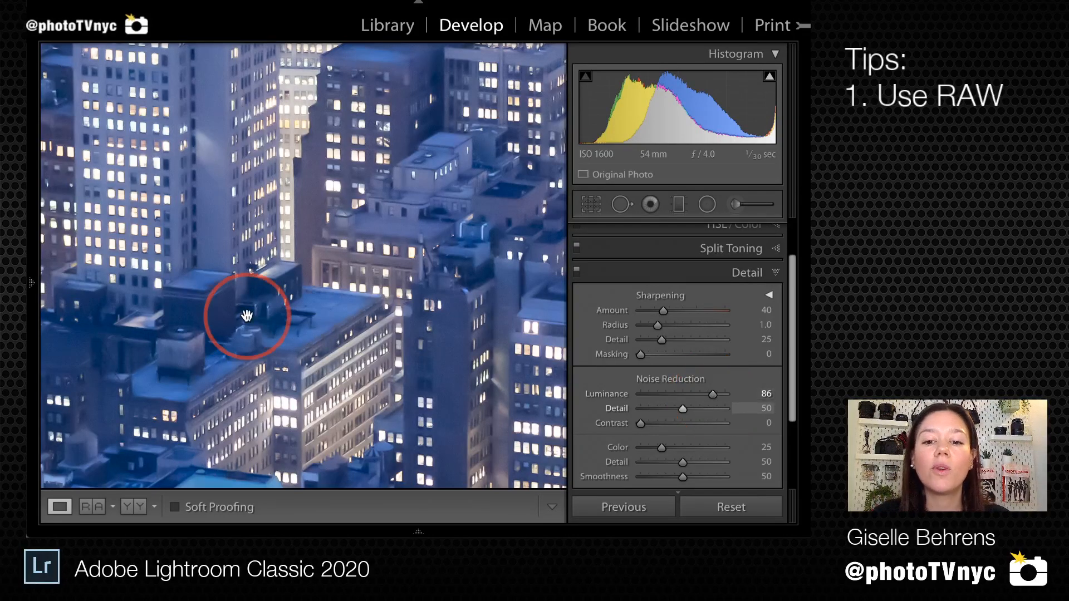
{"action": "left_click_drag", "start_coordinate": [246, 315], "coordinate": [196, 369]}
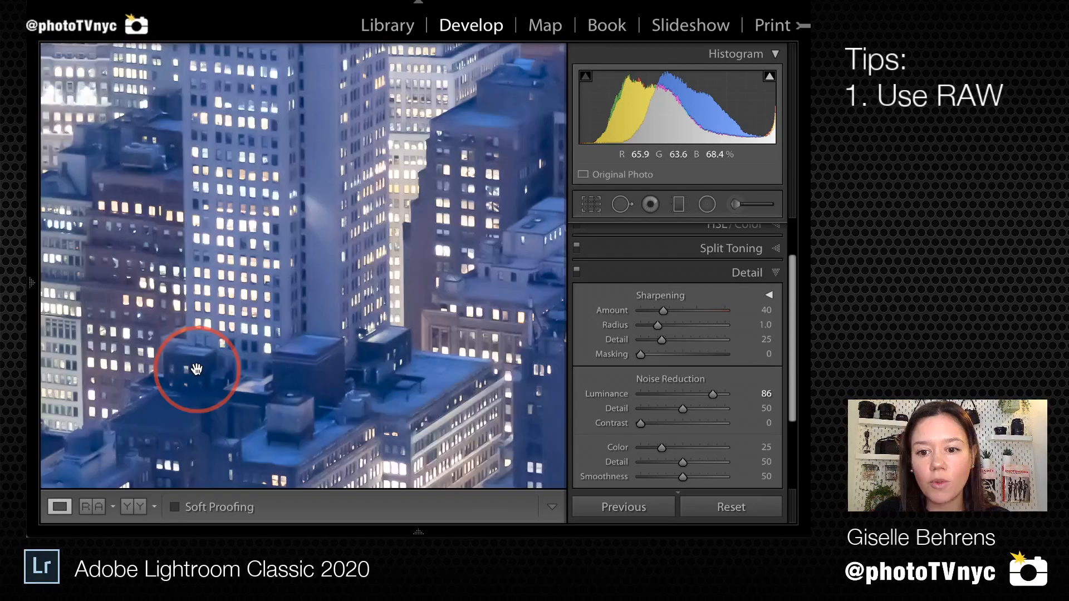
{"action": "left_click_drag", "start_coordinate": [666, 391], "coordinate": [667, 396]}
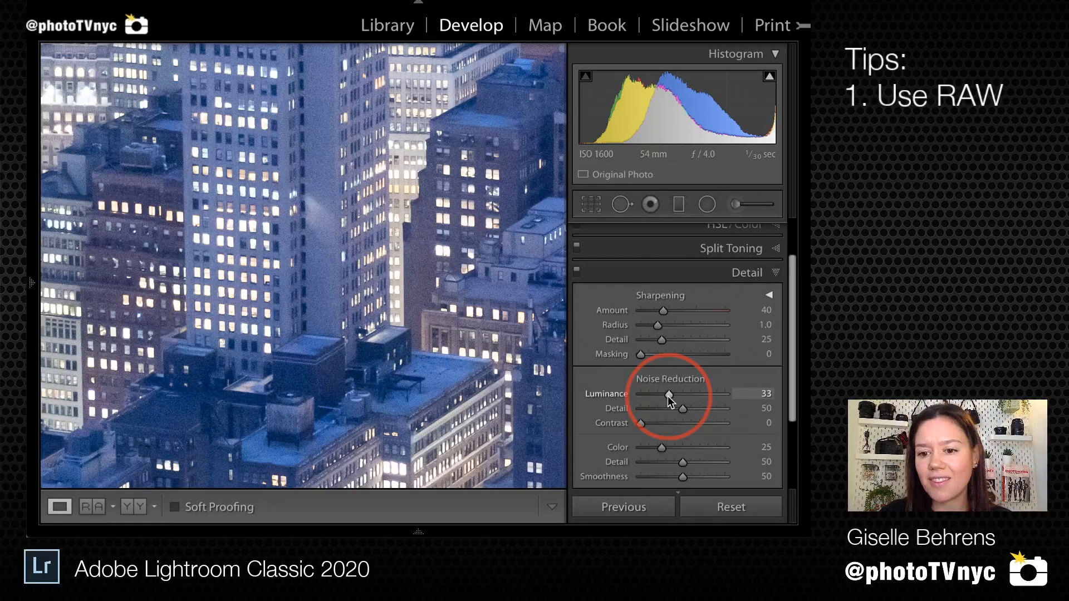
{"action": "left_click_drag", "start_coordinate": [669, 395], "coordinate": [670, 395]}
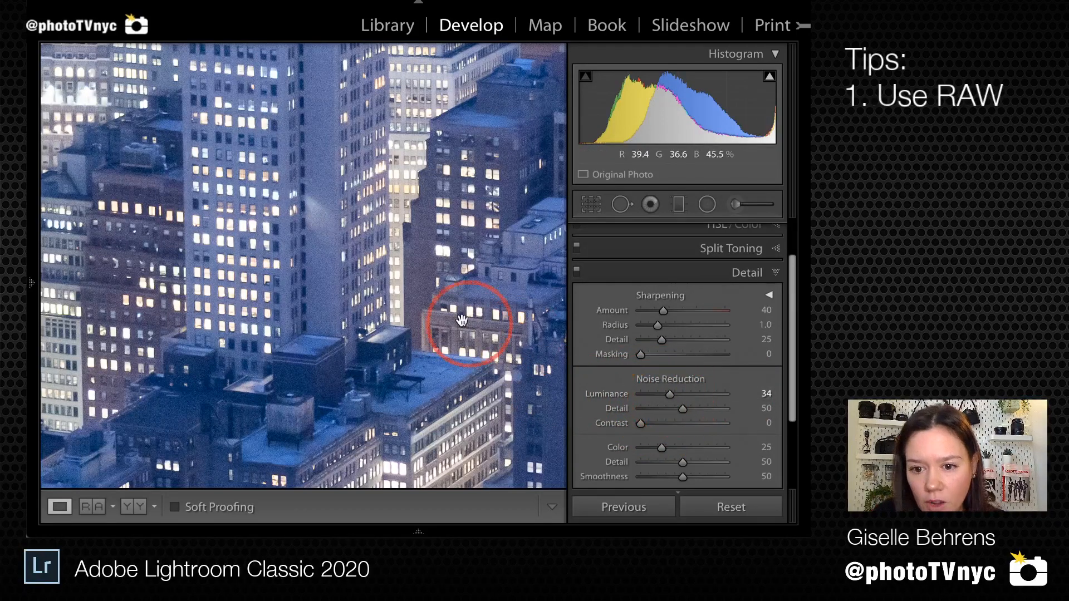
- Examine the noise and detail across different buildings in the magnified photo and collapse the Detail settings
{"action": "scroll", "coordinate": [439, 255], "scroll_direction": "up", "scroll_amount": 4}
{"action": "scroll", "coordinate": [440, 255], "scroll_direction": "up", "scroll_amount": 3}
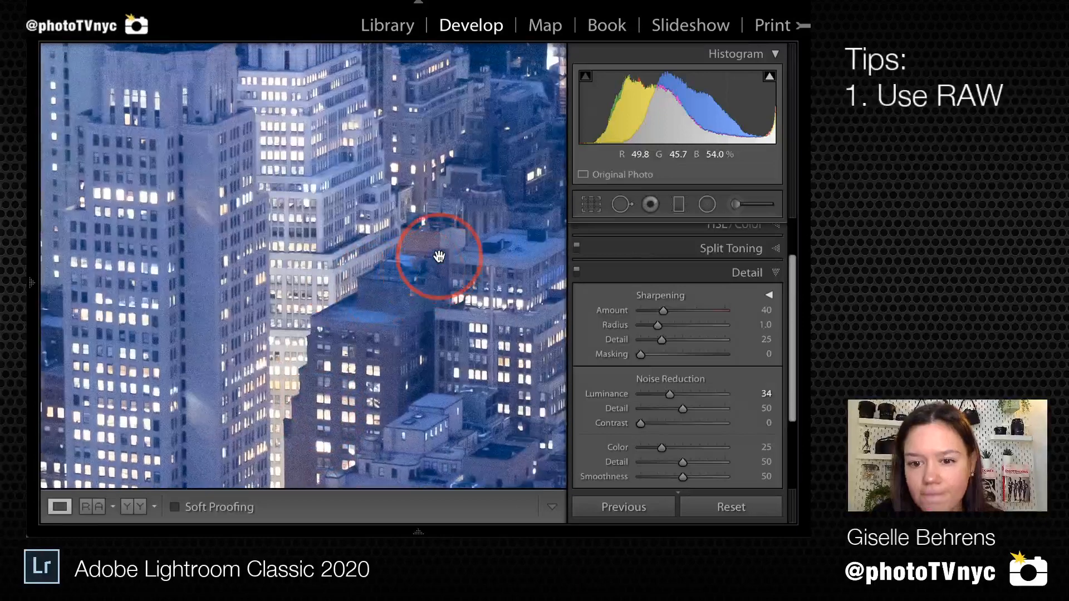
{"action": "scroll", "coordinate": [439, 255], "scroll_direction": "left", "scroll_amount": 5}
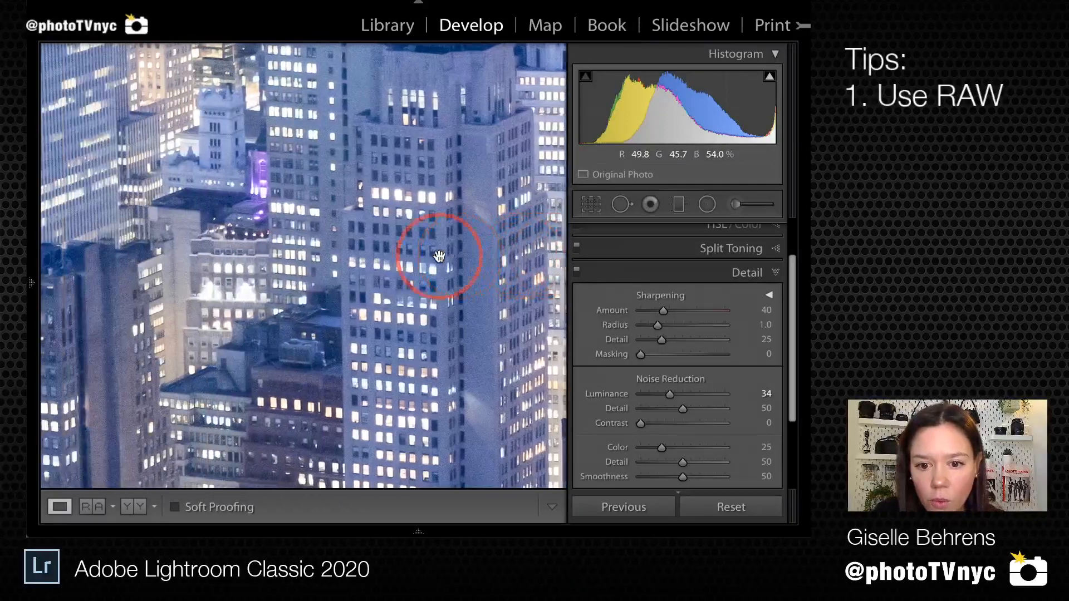
{"action": "scroll", "coordinate": [439, 255], "scroll_direction": "left", "scroll_amount": 3}
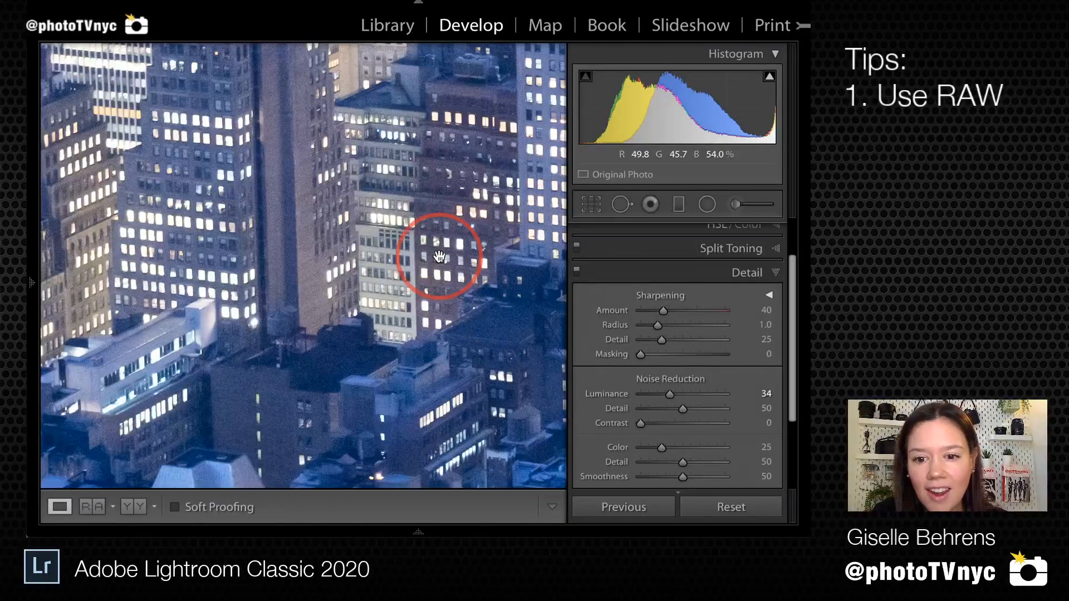
{"action": "scroll", "coordinate": [439, 255], "scroll_direction": "down", "scroll_amount": 5}
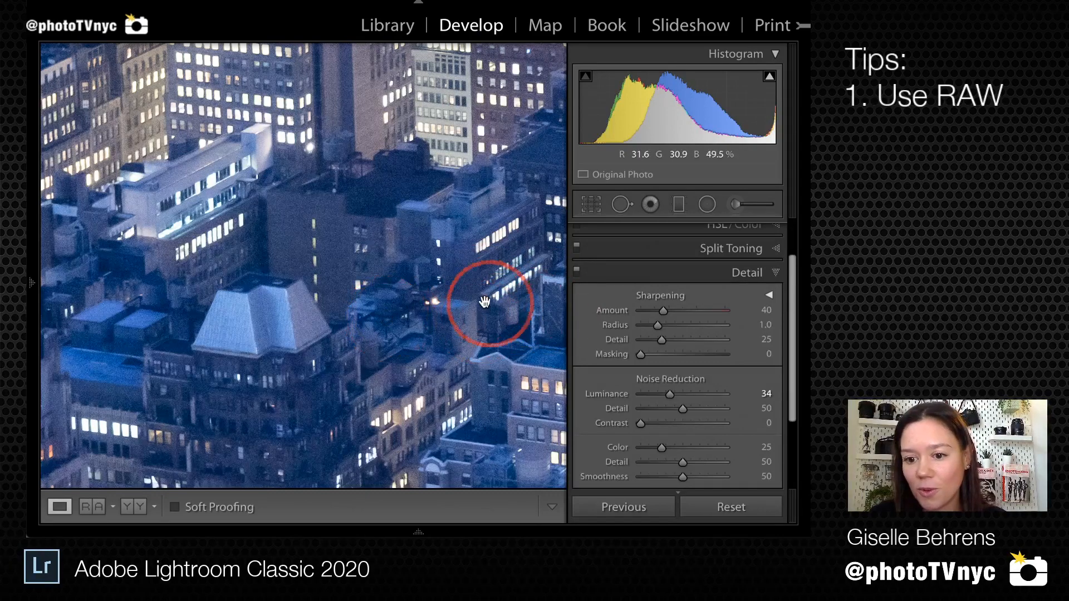
{"action": "left_click_drag", "start_coordinate": [407, 222], "coordinate": [351, 281]}
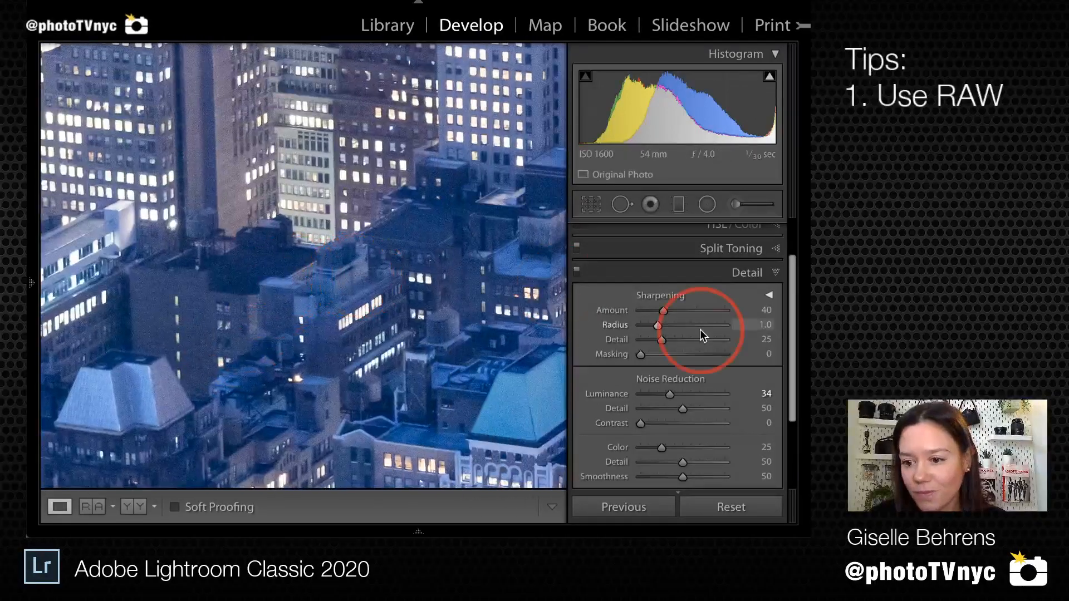
{"action": "left_click", "coordinate": [774, 273]}
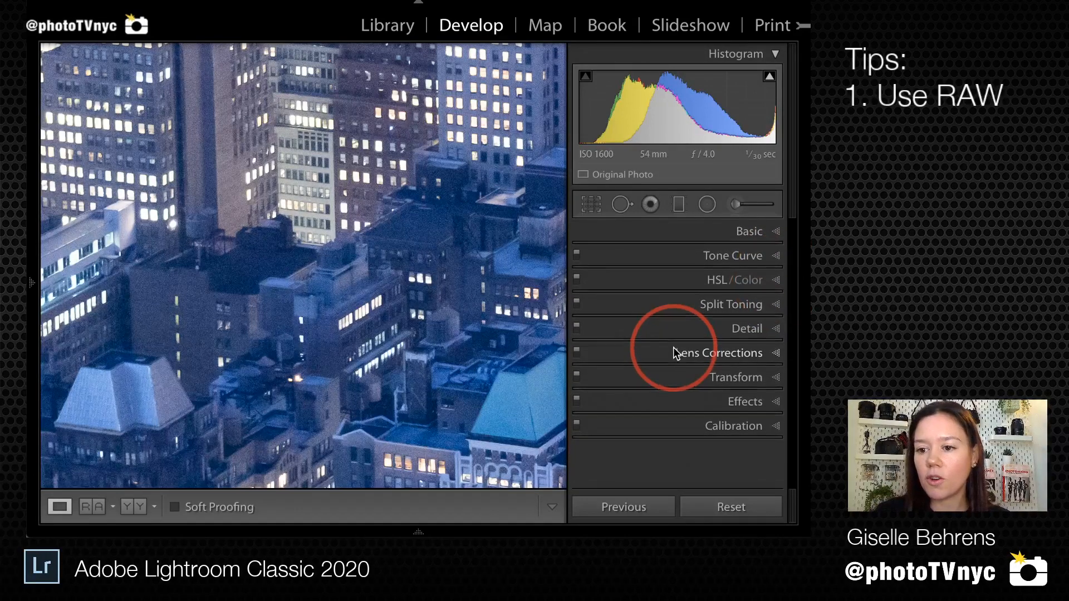
- Show the whole photo and warm its white balance in the Basic settings to a Temp of 5,023
{"action": "left_click", "coordinate": [775, 231]}
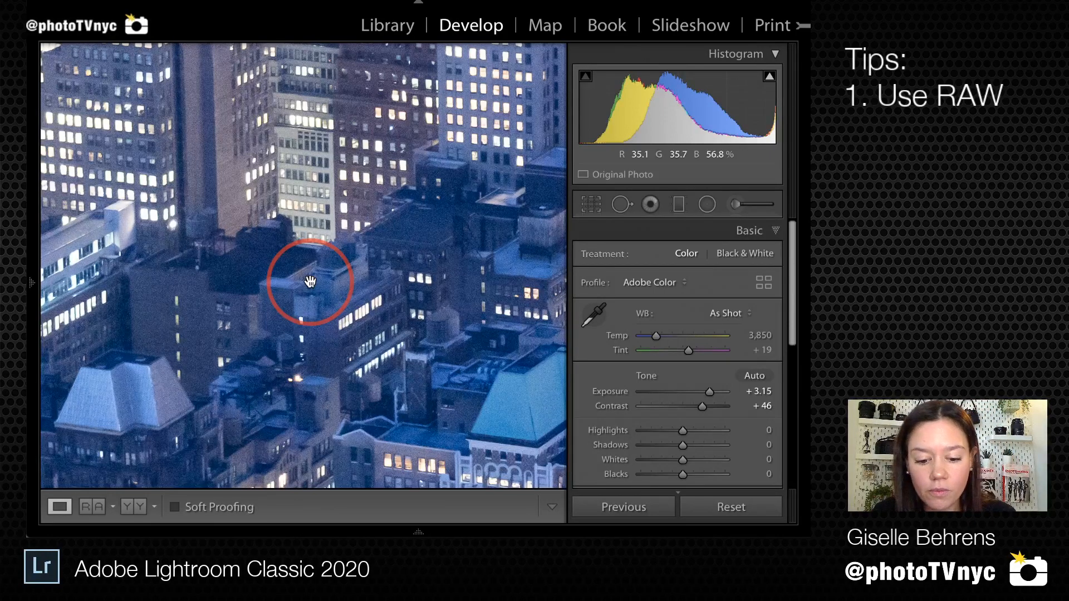
{"action": "left_click", "coordinate": [262, 287]}
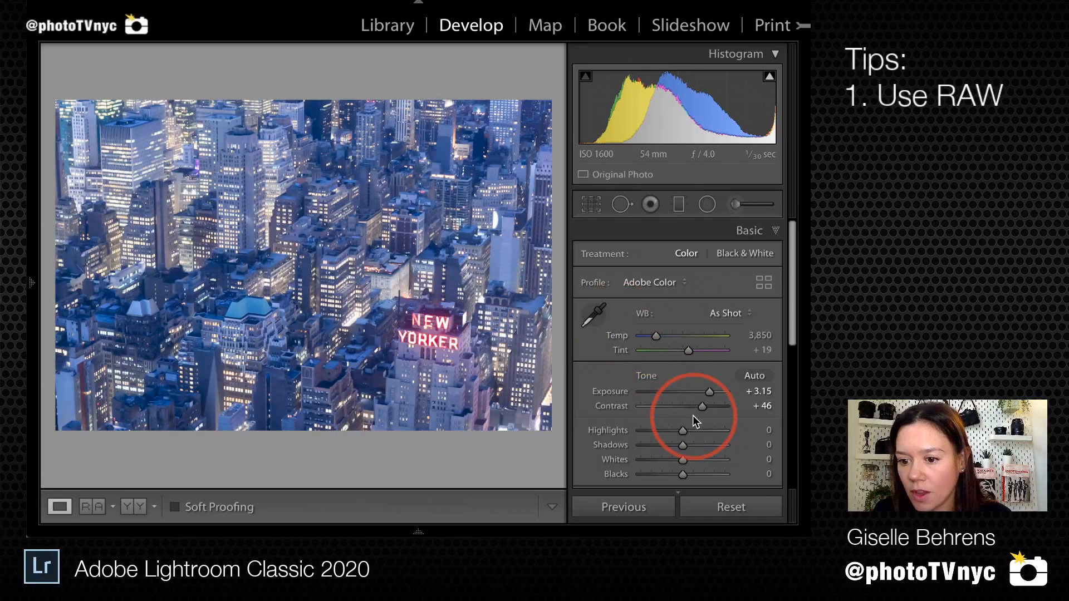
{"action": "scroll", "coordinate": [693, 420], "scroll_direction": "down", "scroll_amount": 1}
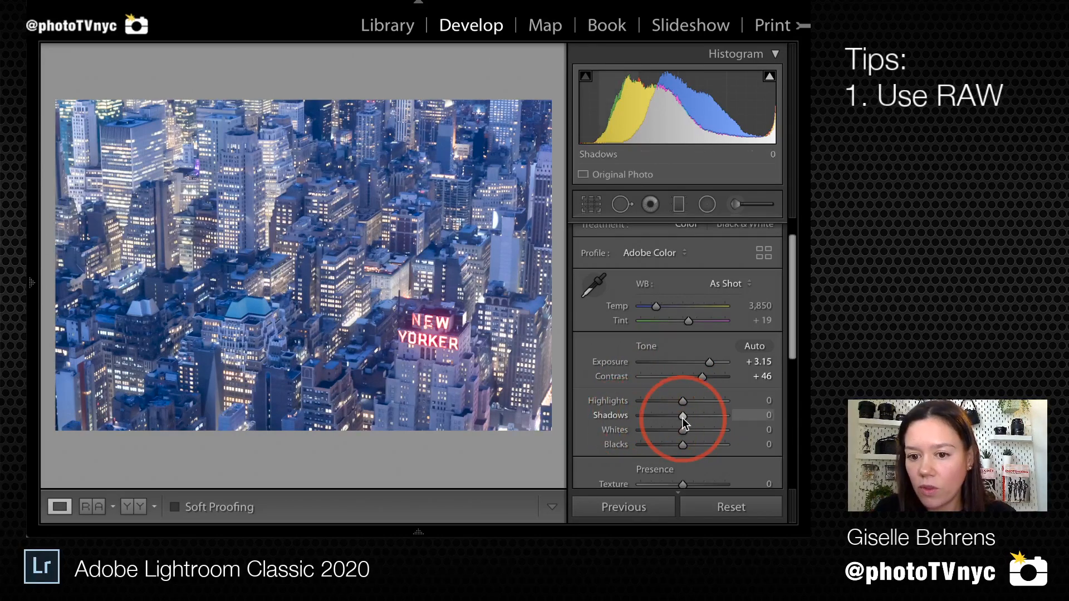
{"action": "scroll", "coordinate": [682, 418], "scroll_direction": "down", "scroll_amount": 2}
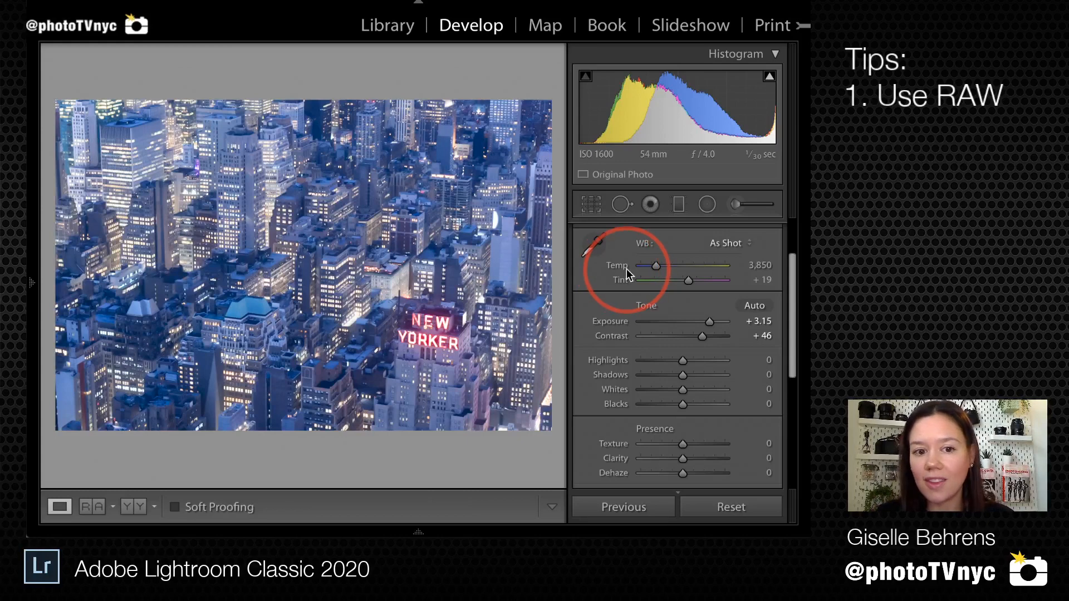
{"action": "left_click", "coordinate": [679, 265]}
{"action": "mouse_move", "coordinate": [678, 265]}
{"action": "left_mouse_down"}
{"action": "mouse_move", "coordinate": [650, 265]}
{"action": "mouse_move", "coordinate": [666, 265]}
{"action": "left_mouse_up"}
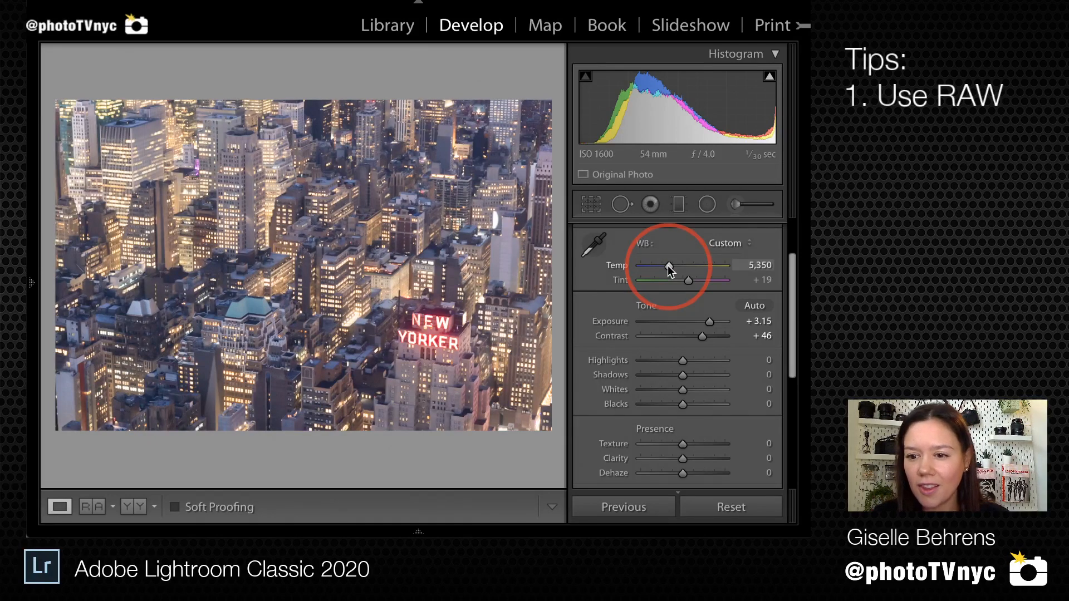
{"action": "mouse_move", "coordinate": [667, 265]}
{"action": "left_mouse_down"}
{"action": "mouse_move", "coordinate": [650, 265]}
{"action": "mouse_move", "coordinate": [666, 266]}
{"action": "left_mouse_up"}
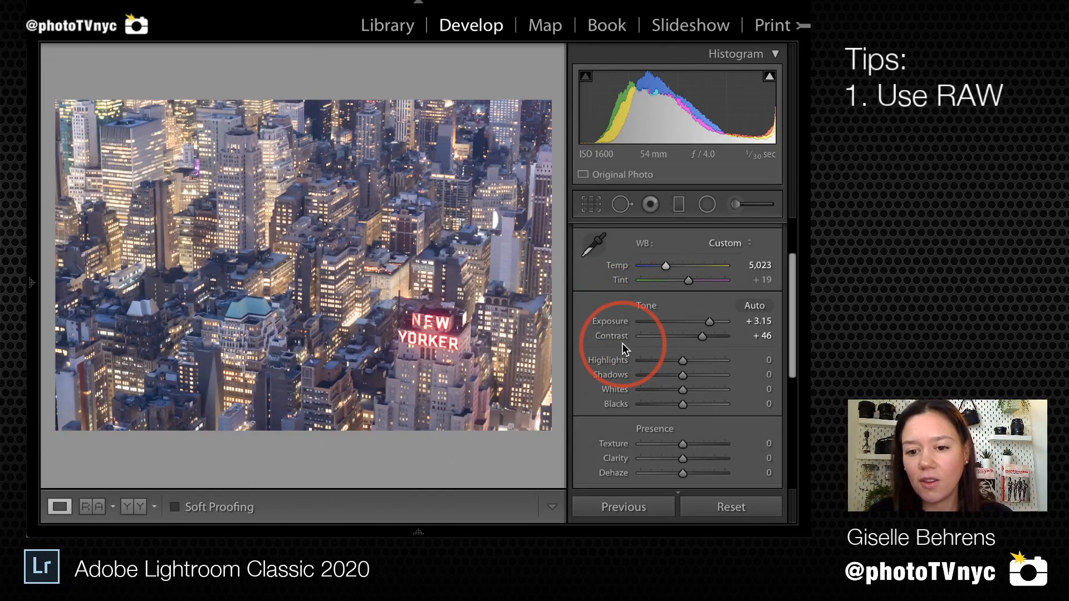
- Compare the edited photo with its original Before version and return to the edited view
{"action": "scroll", "coordinate": [623, 349], "scroll_direction": "down", "scroll_amount": 1}
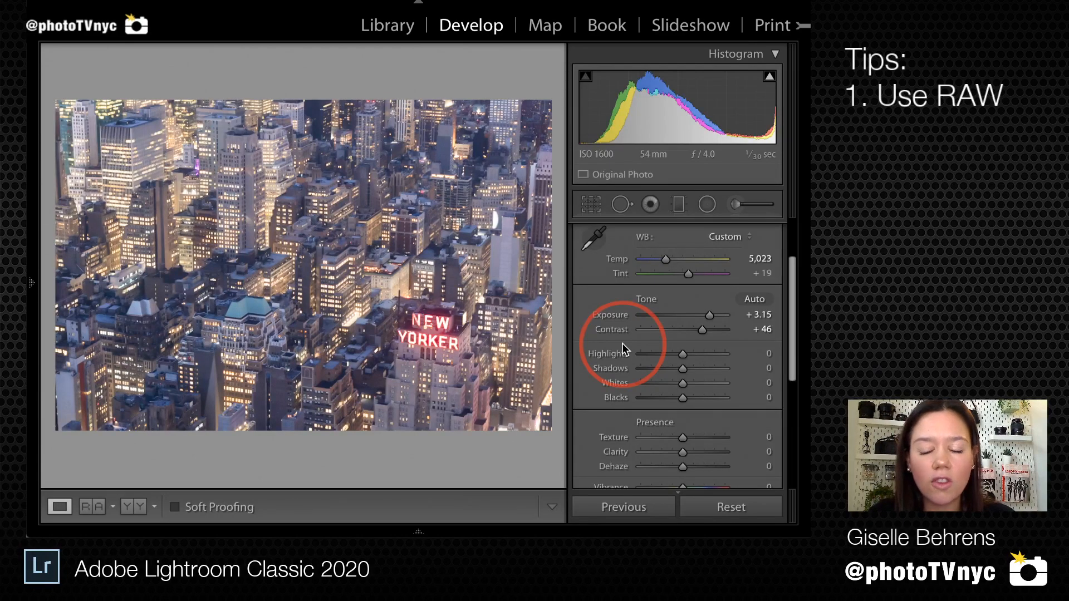
{"action": "key", "text": "backslash"}
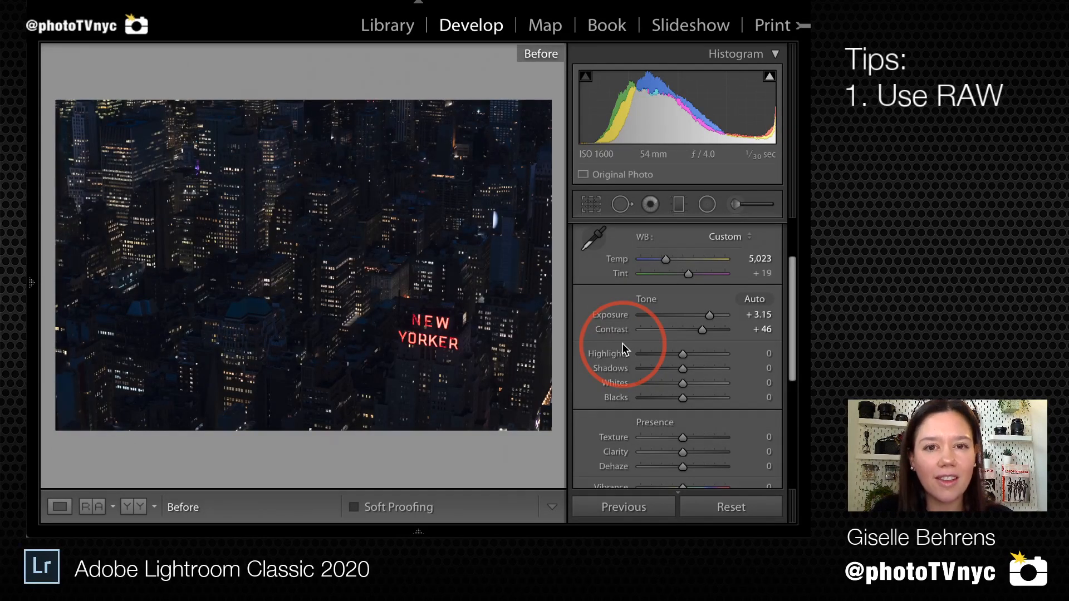
{"action": "key", "text": "backslash"}
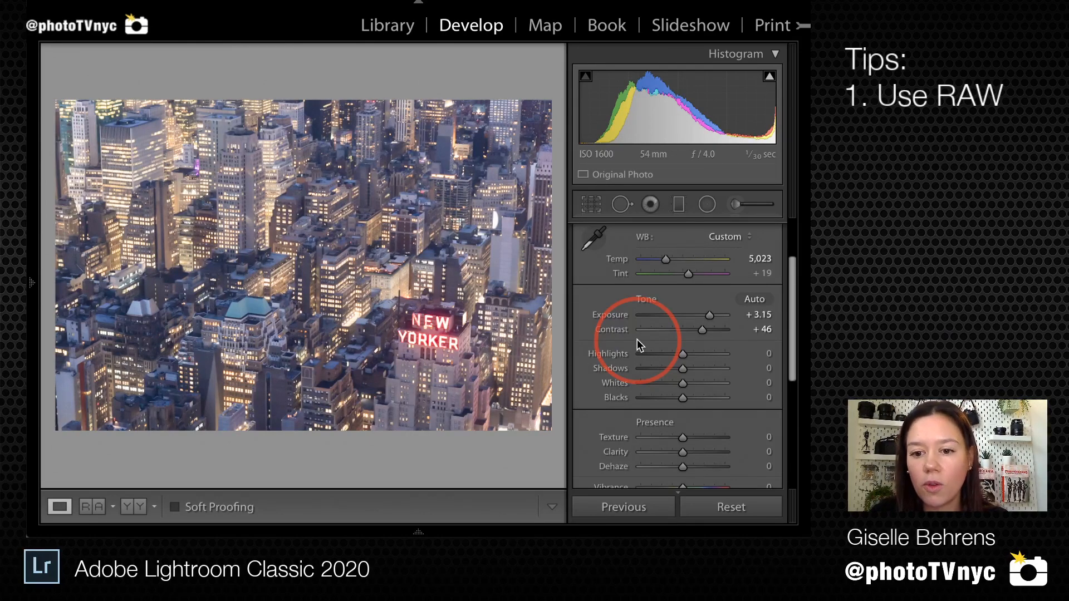
- Magnify the rooftops near the turquoise roof and set the photo's Texture to +34
{"action": "scroll", "coordinate": [667, 334], "scroll_direction": "down", "scroll_amount": 2}
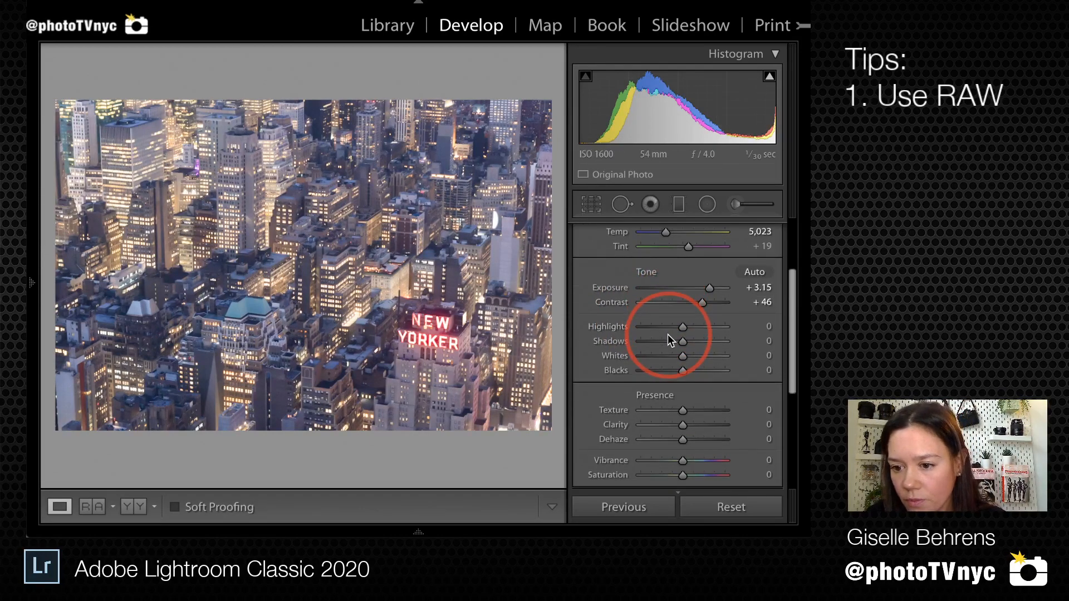
{"action": "scroll", "coordinate": [667, 336], "scroll_direction": "down", "scroll_amount": 1}
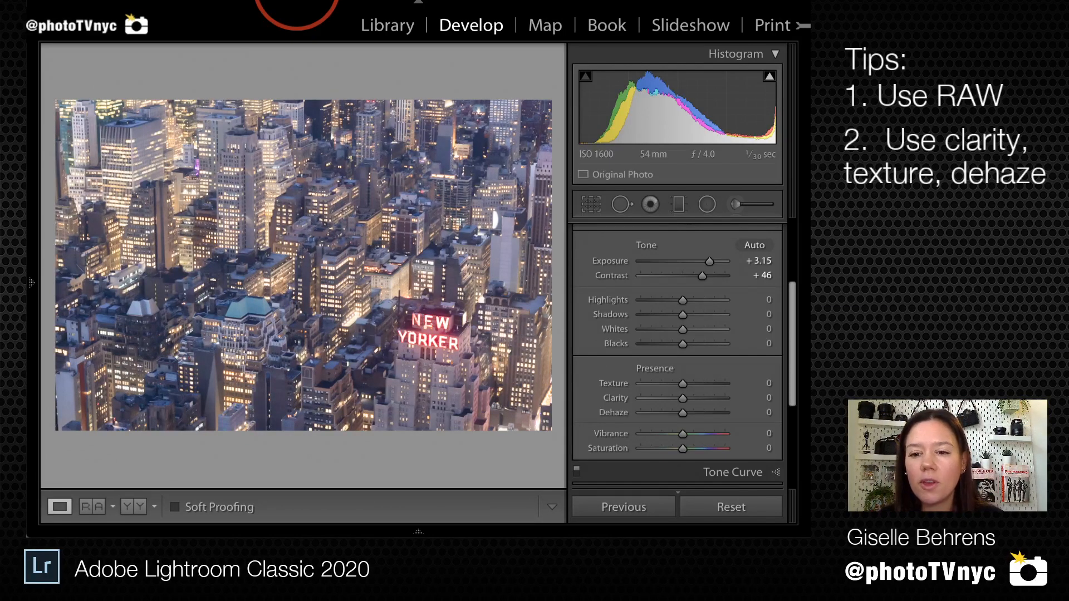
{"action": "scroll", "coordinate": [675, 373], "scroll_direction": "down", "scroll_amount": 1}
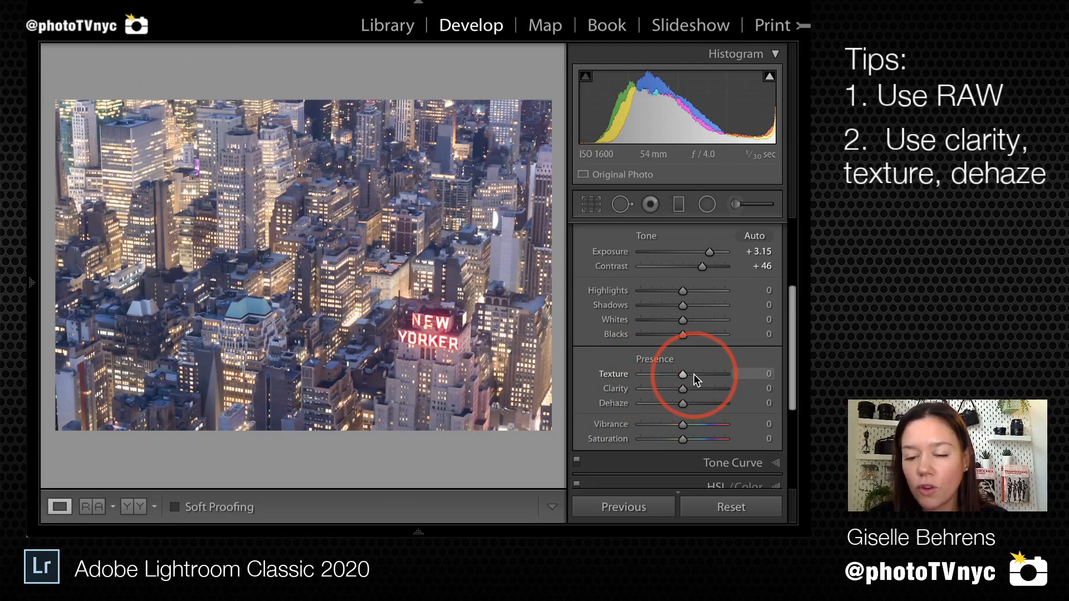
{"action": "left_click", "coordinate": [247, 273]}
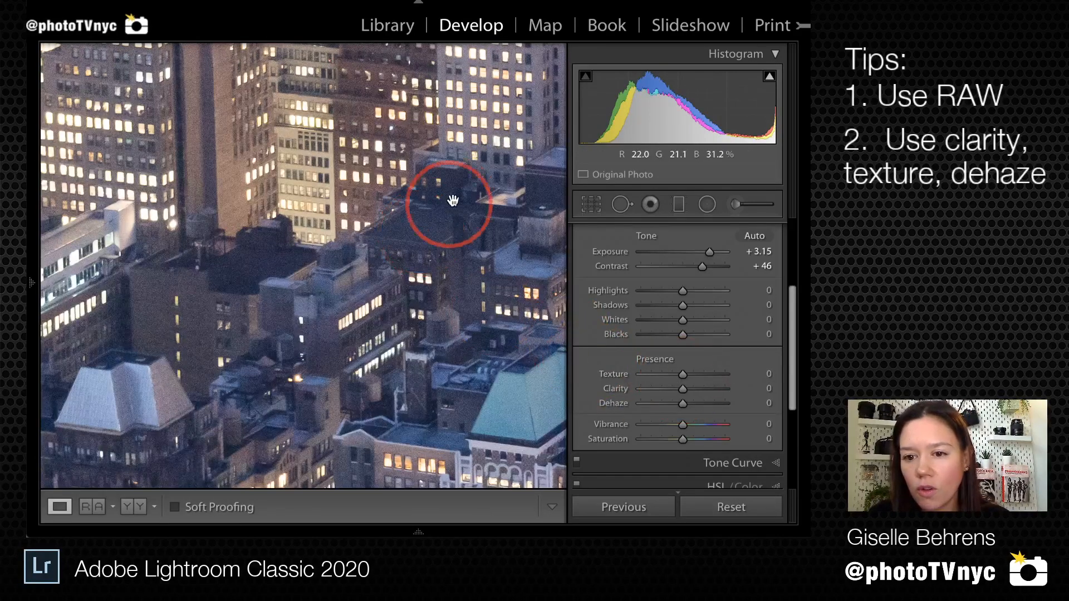
{"action": "left_click_drag", "start_coordinate": [449, 203], "coordinate": [362, 244]}
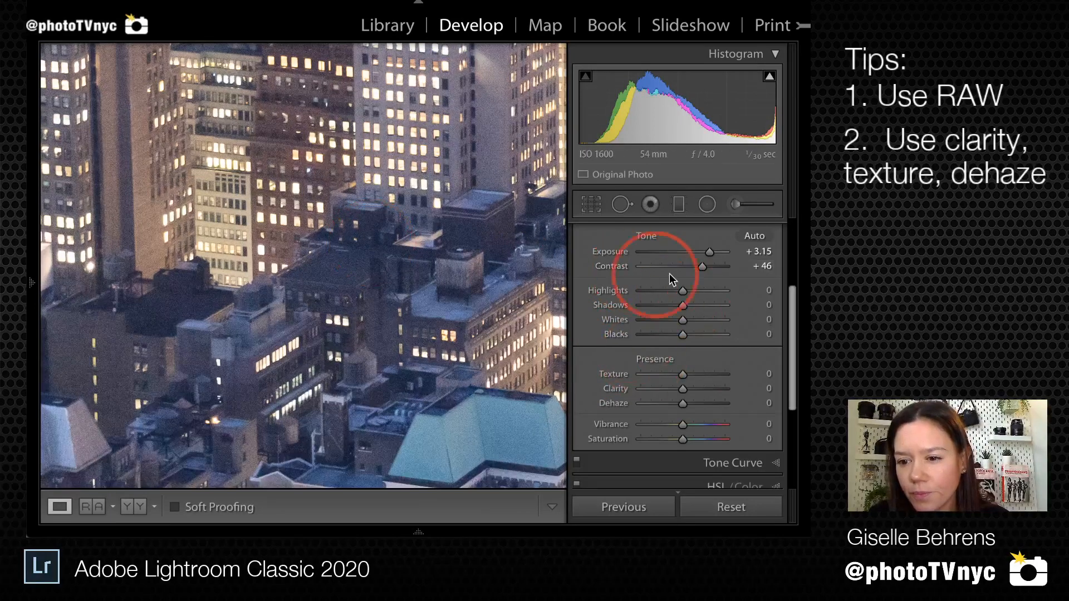
{"action": "left_click", "coordinate": [695, 374]}
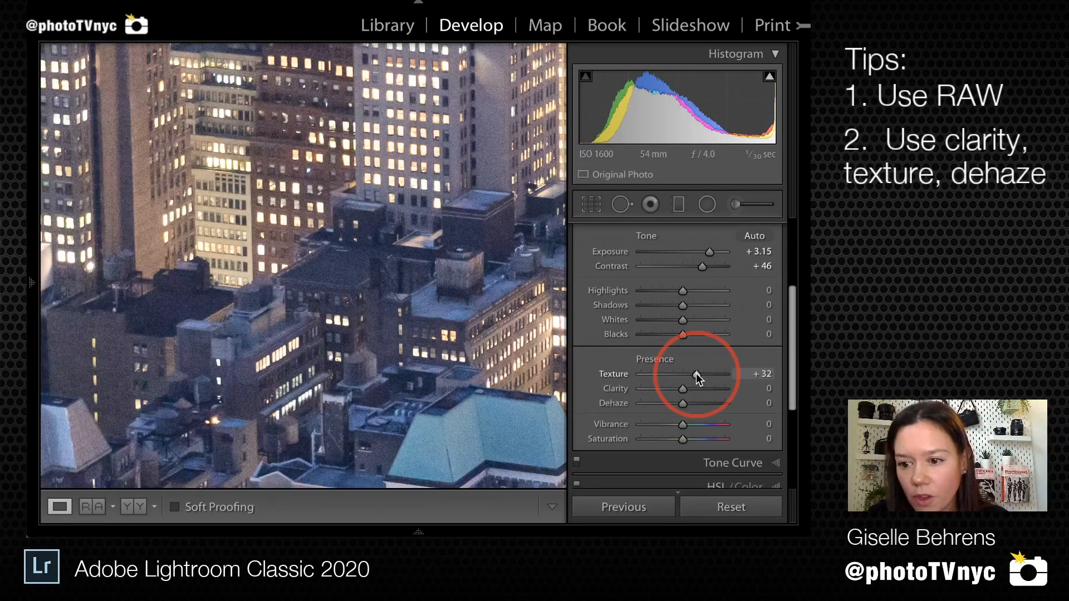
{"action": "mouse_move", "coordinate": [696, 374]}
{"action": "left_mouse_down"}
{"action": "mouse_move", "coordinate": [715, 373]}
{"action": "mouse_move", "coordinate": [696, 373]}
{"action": "left_mouse_up"}
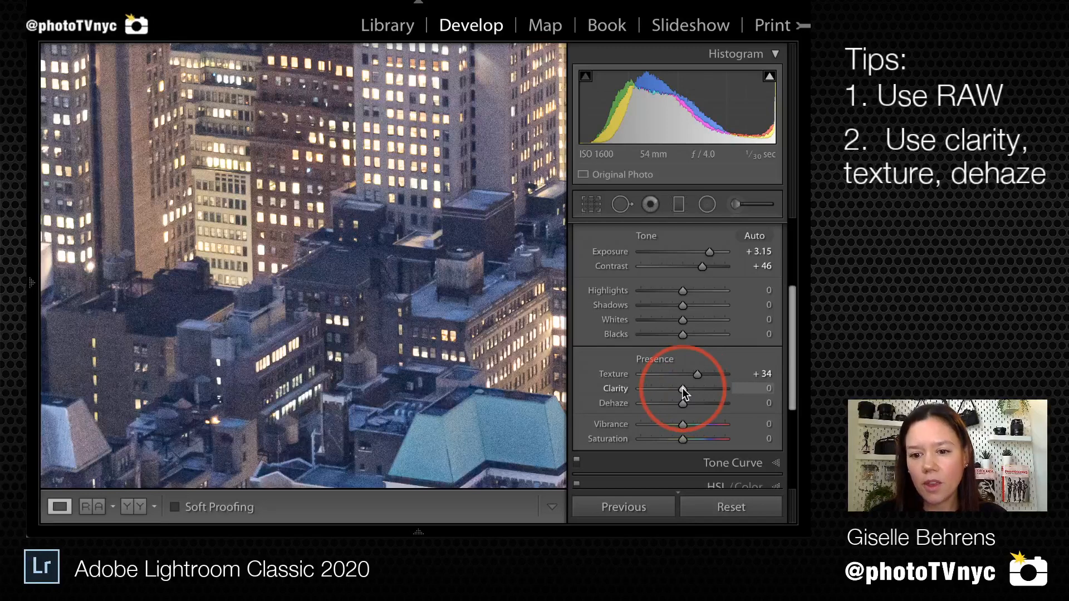
- Set the photo's Clarity to +36 and its Dehaze to +37
{"action": "left_click_drag", "start_coordinate": [683, 389], "coordinate": [703, 386]}
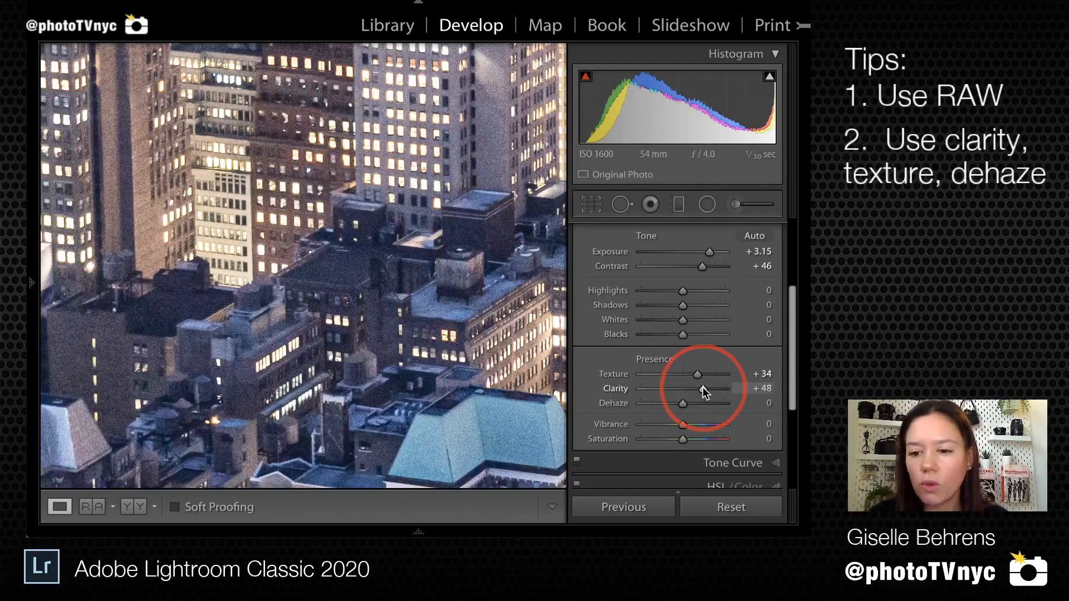
{"action": "left_click_drag", "start_coordinate": [702, 386], "coordinate": [699, 387]}
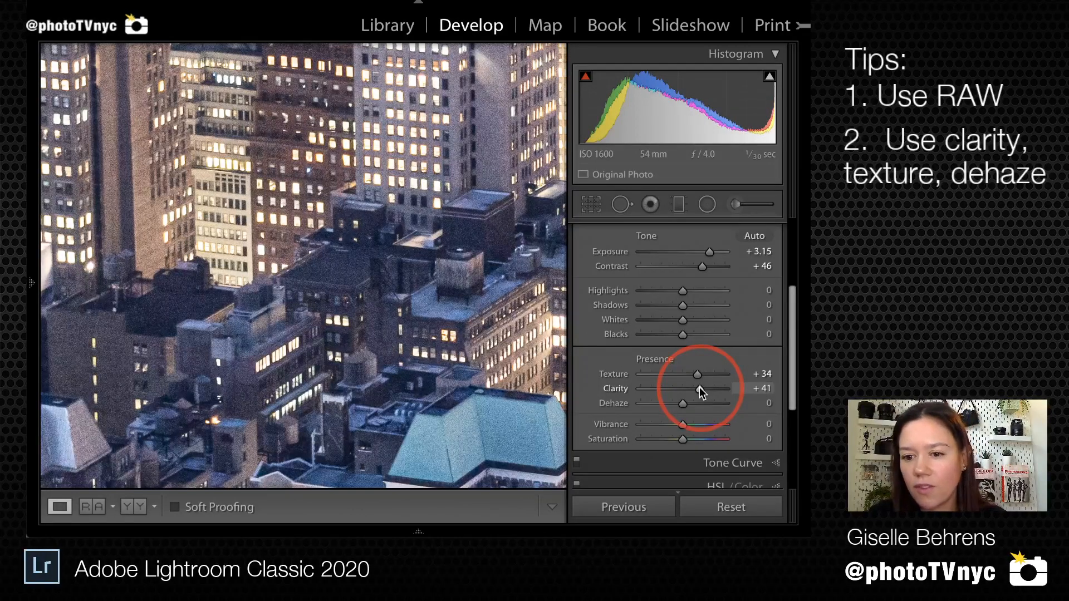
{"action": "mouse_move", "coordinate": [699, 387]}
{"action": "left_mouse_down"}
{"action": "mouse_move", "coordinate": [656, 389]}
{"action": "mouse_move", "coordinate": [697, 391]}
{"action": "left_mouse_up"}
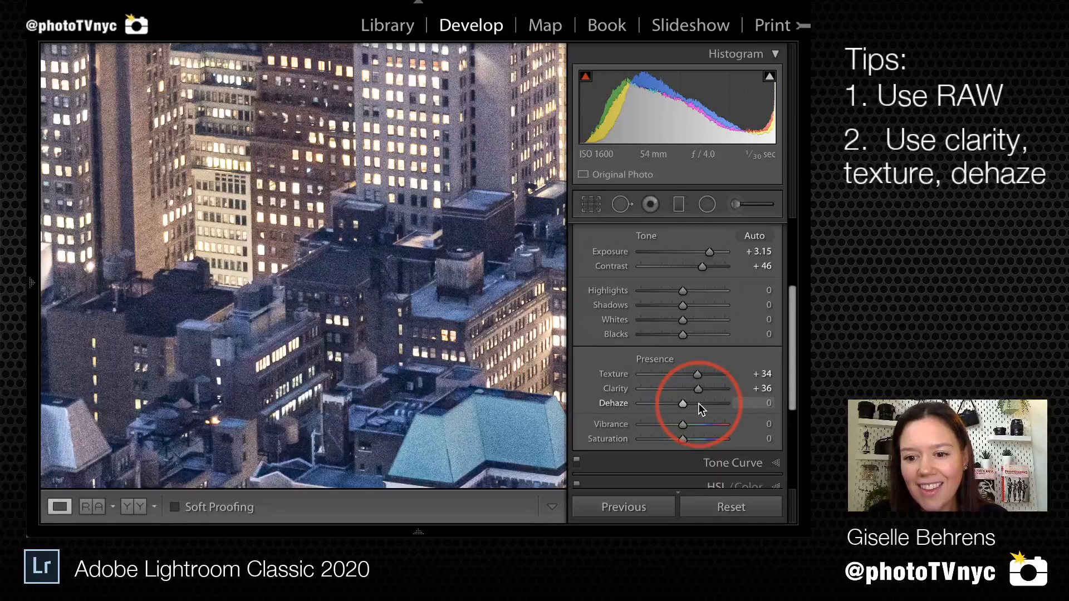
{"action": "left_click", "coordinate": [698, 403]}
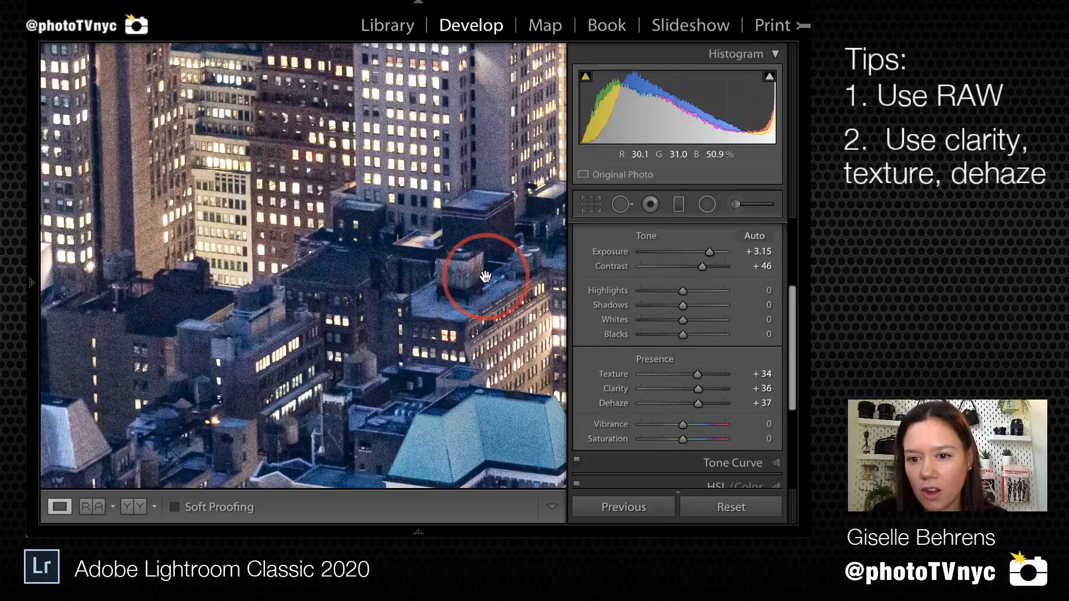
- Inspect the magnified building facades, raise the photo's Clarity to +61 and return to the whole-photo view
{"action": "mouse_move", "coordinate": [470, 210]}
{"action": "left_mouse_down"}
{"action": "mouse_move", "coordinate": [370, 334]}
{"action": "mouse_move", "coordinate": [310, 369]}
{"action": "mouse_move", "coordinate": [392, 323]}
{"action": "mouse_move", "coordinate": [473, 300]}
{"action": "left_mouse_up"}
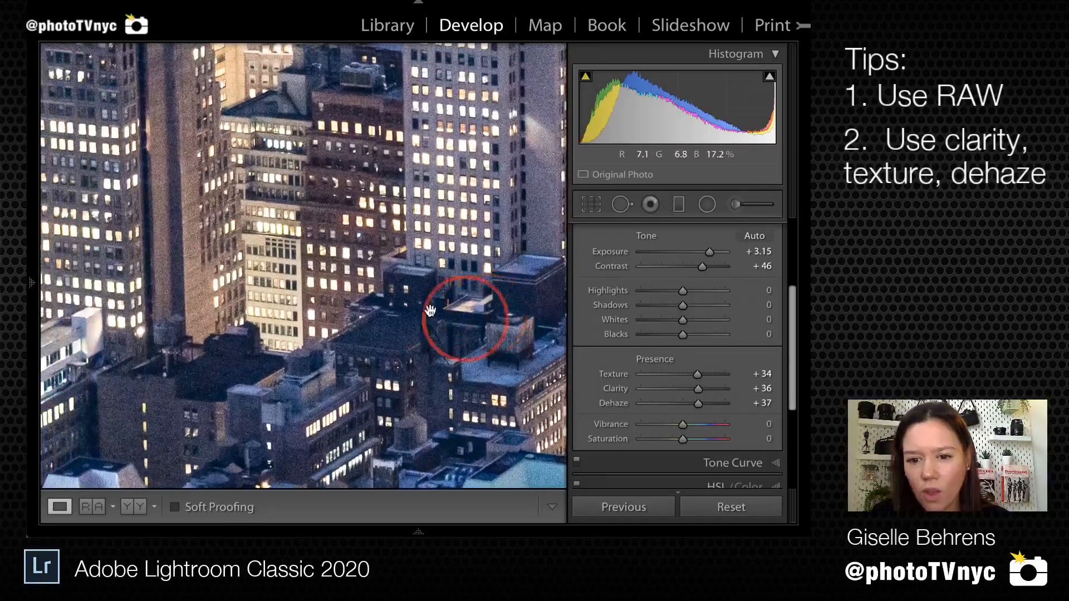
{"action": "left_click_drag", "start_coordinate": [332, 299], "coordinate": [284, 330]}
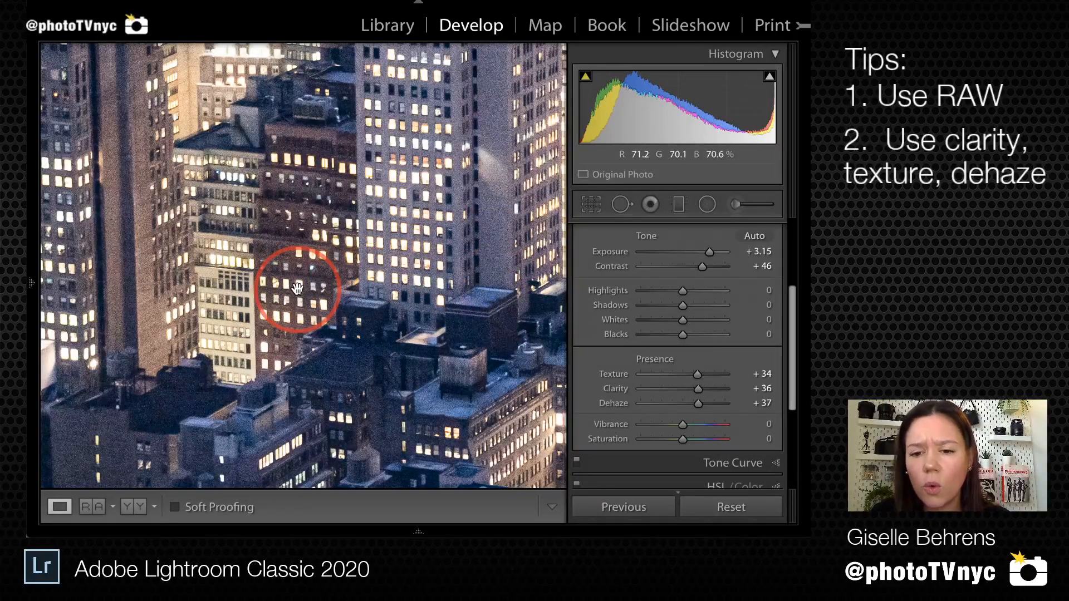
{"action": "left_click_drag", "start_coordinate": [297, 288], "coordinate": [417, 238]}
{"action": "left_click_drag", "start_coordinate": [264, 310], "coordinate": [466, 234]}
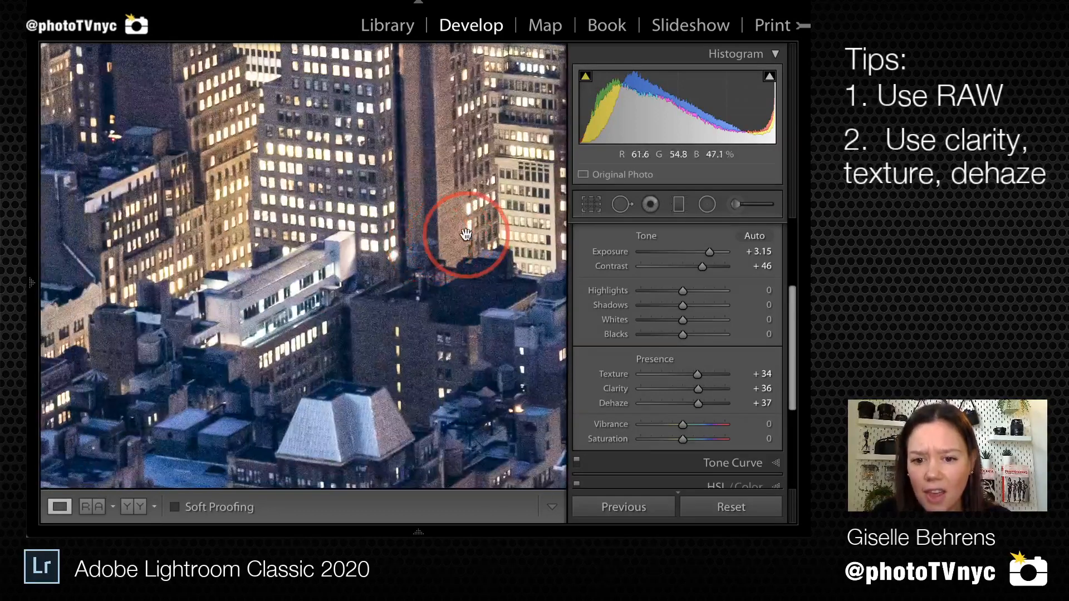
{"action": "left_click_drag", "start_coordinate": [303, 281], "coordinate": [220, 359]}
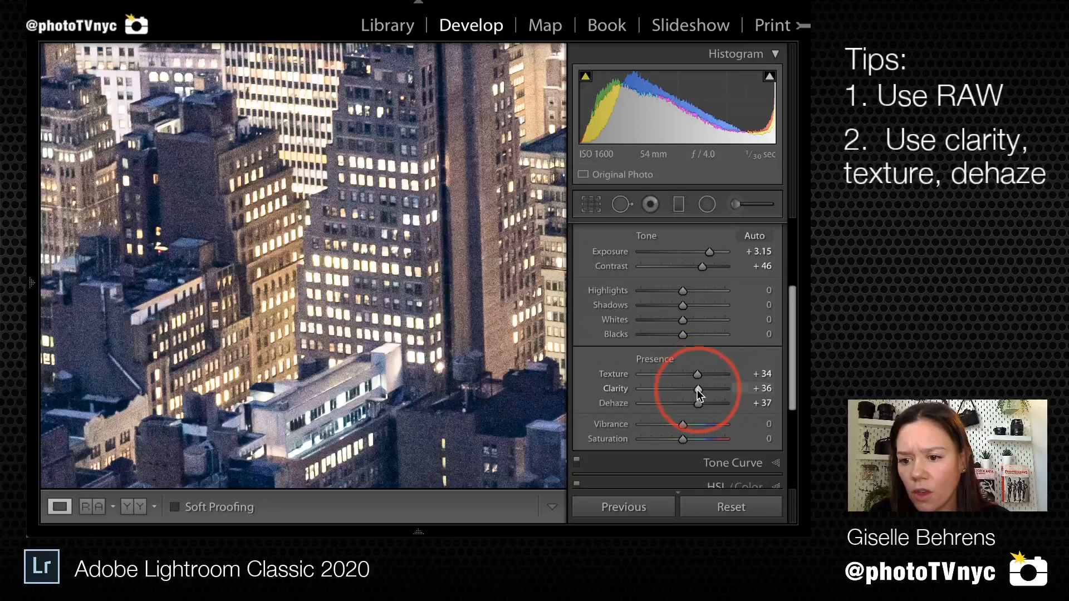
{"action": "left_click_drag", "start_coordinate": [696, 389], "coordinate": [736, 385]}
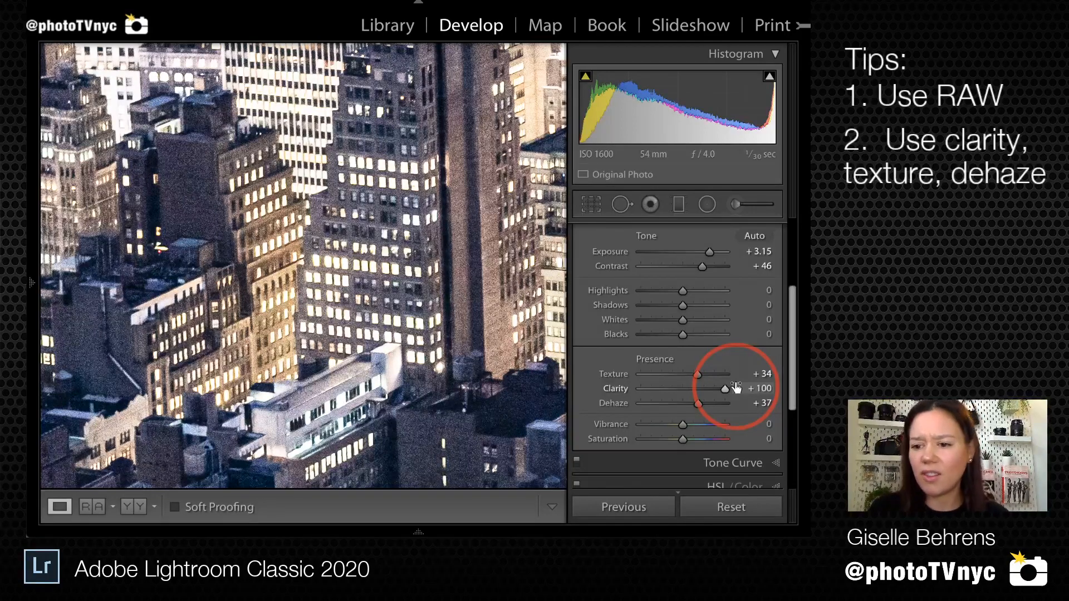
{"action": "left_click", "coordinate": [712, 389]}
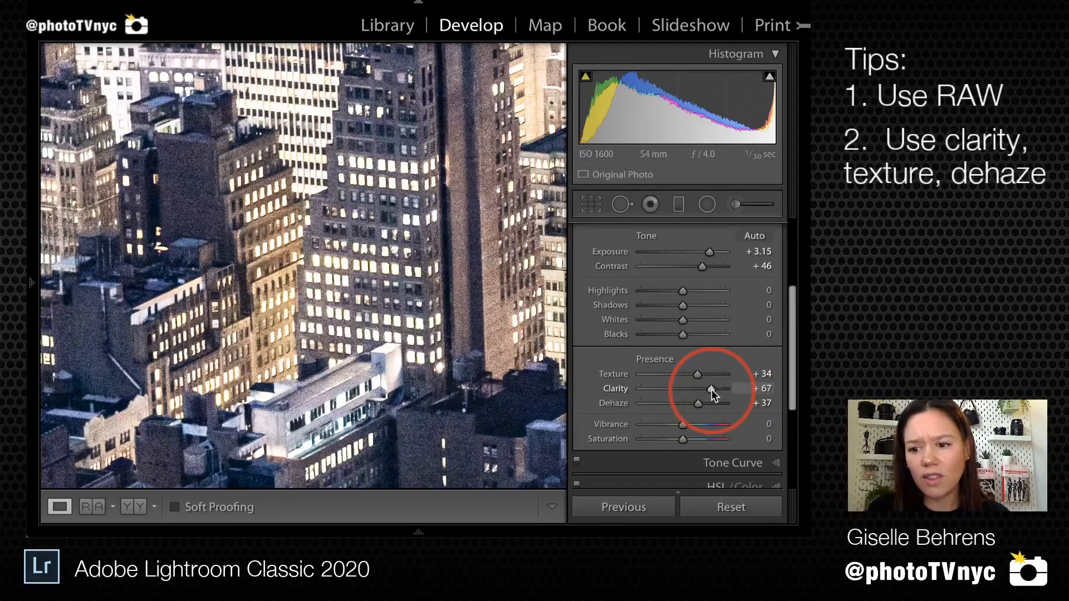
{"action": "left_click_drag", "start_coordinate": [711, 389], "coordinate": [708, 390]}
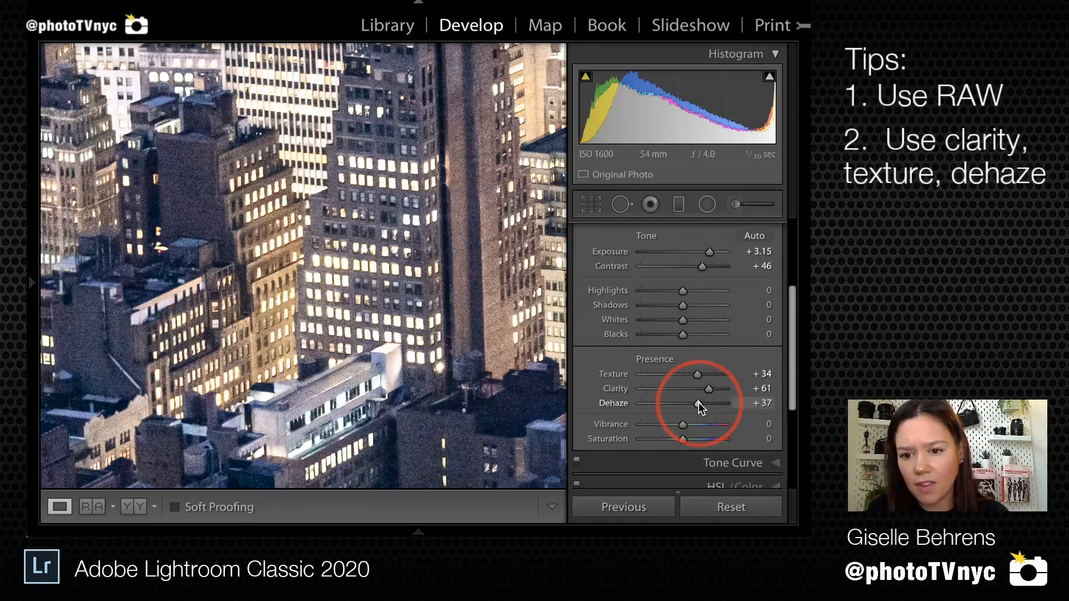
{"action": "left_click", "coordinate": [455, 311]}
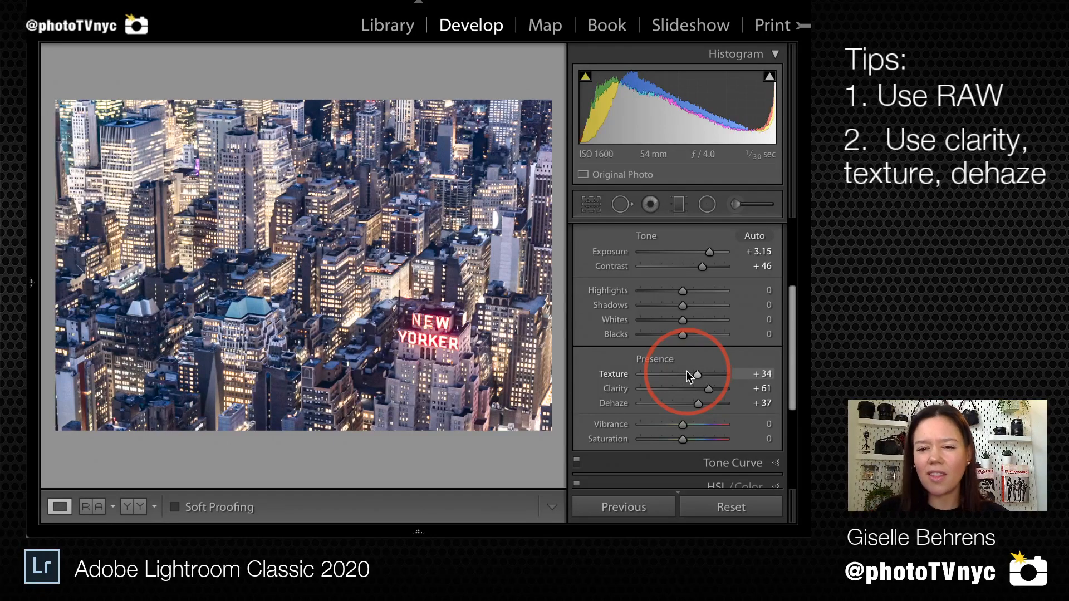
- Darken the Darks region of the photo's Tone Curve to −16
{"action": "scroll", "coordinate": [688, 376], "scroll_direction": "down", "scroll_amount": 5}
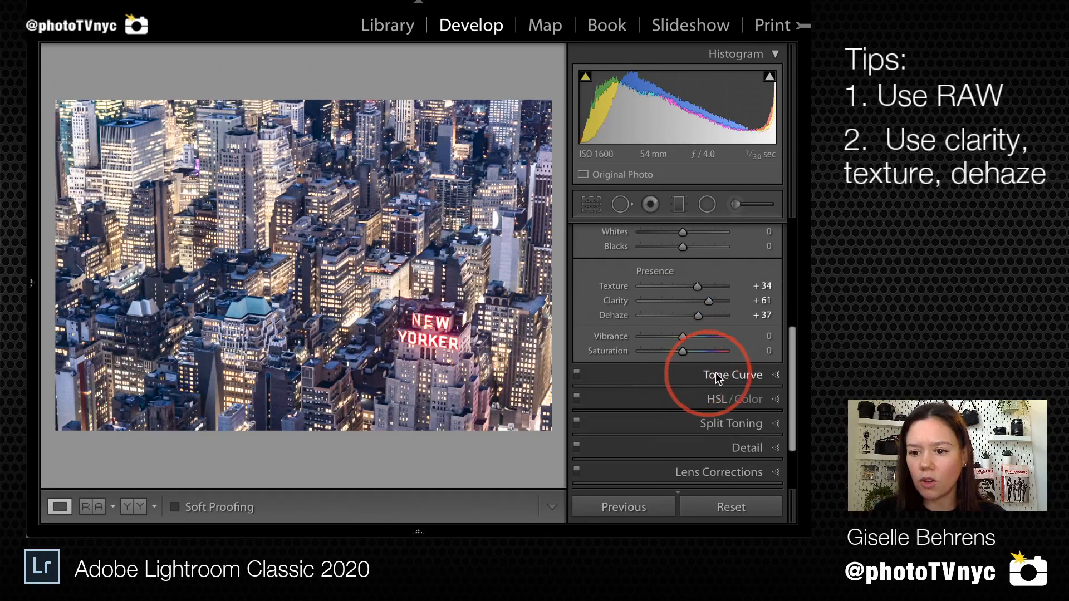
{"action": "left_click", "coordinate": [714, 374]}
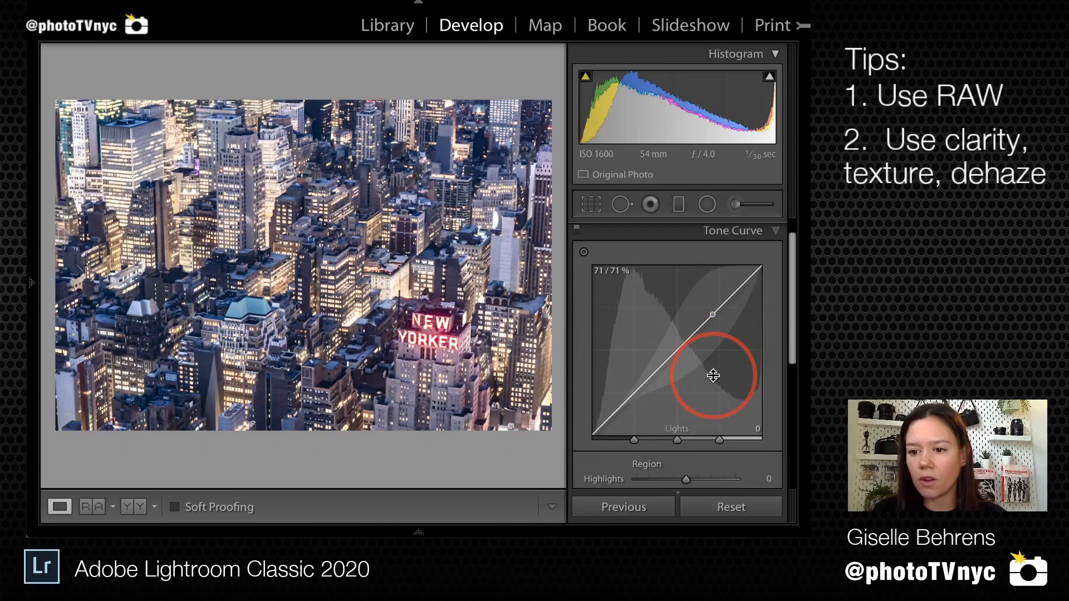
{"action": "scroll", "coordinate": [713, 375], "scroll_direction": "down", "scroll_amount": 6}
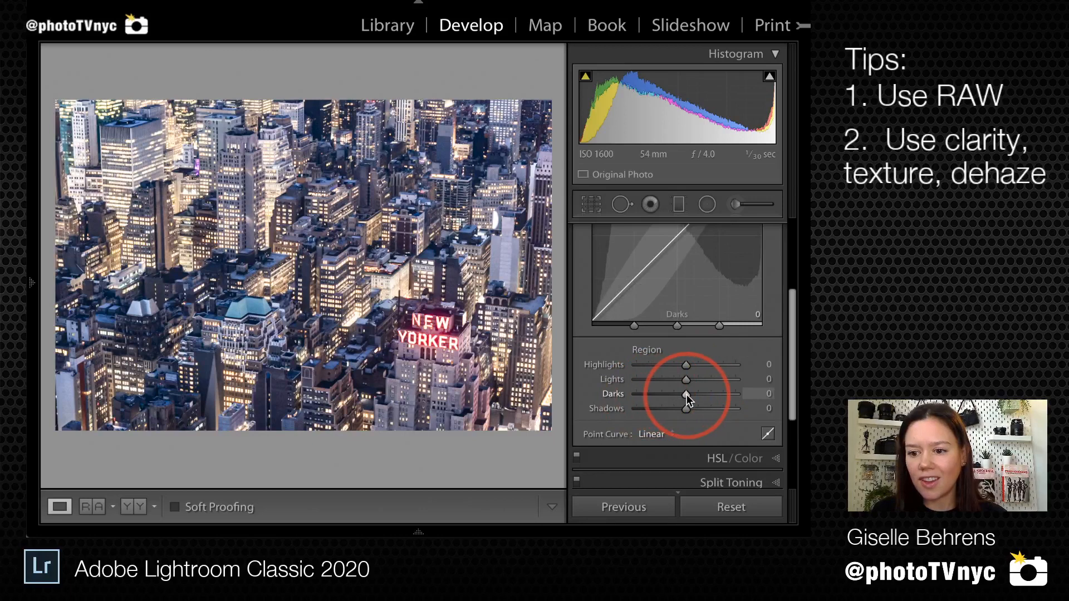
{"action": "left_click_drag", "start_coordinate": [681, 395], "coordinate": [677, 394]}
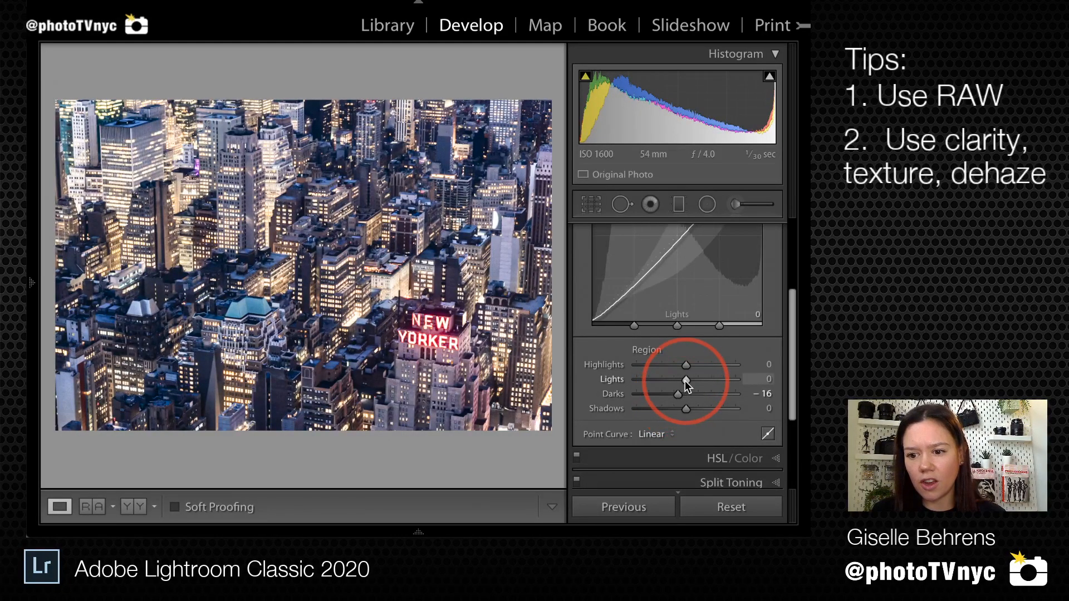
- Set the Tone Curve's Lights region to +13, checking its effect on the magnified buildings, and close the Tone Curve settings
{"action": "left_click_drag", "start_coordinate": [686, 380], "coordinate": [730, 382]}
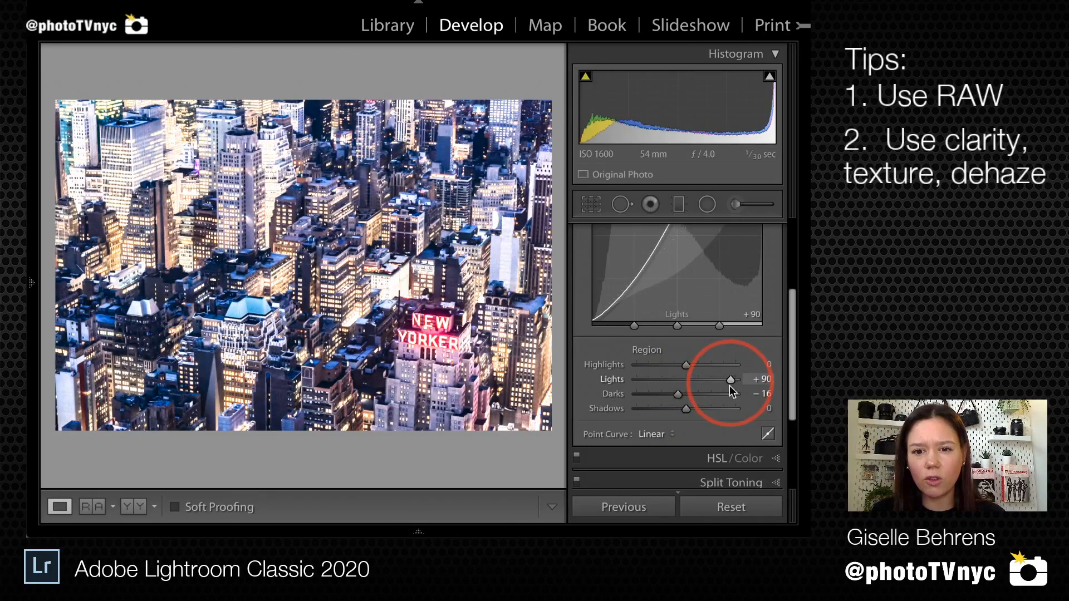
{"action": "left_click", "coordinate": [253, 188]}
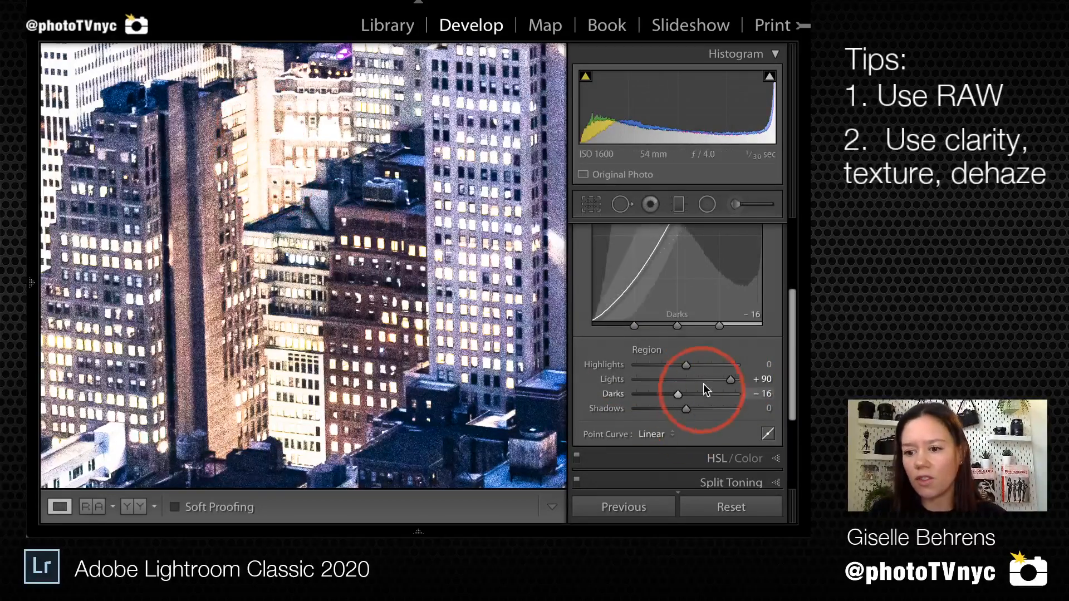
{"action": "left_click_drag", "start_coordinate": [706, 380], "coordinate": [689, 382]}
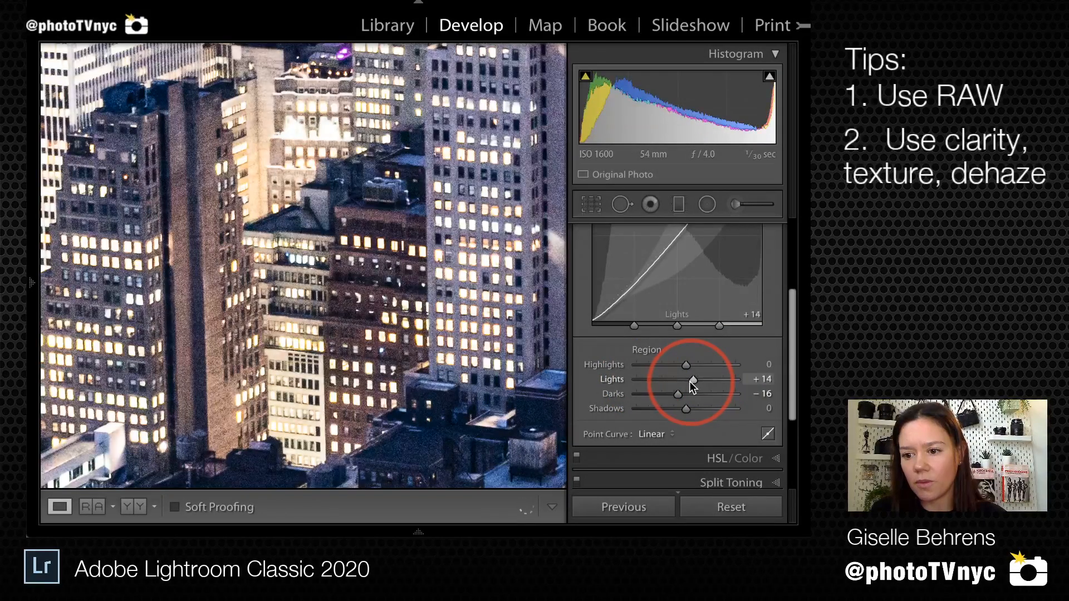
{"action": "left_click", "coordinate": [352, 267]}
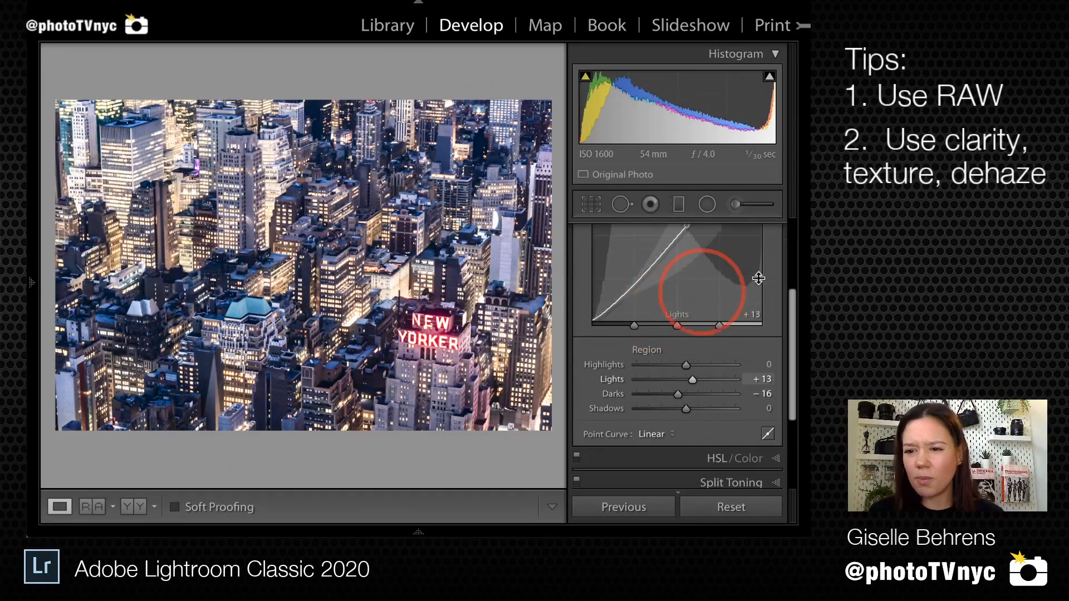
{"action": "scroll", "coordinate": [738, 301], "scroll_direction": "up", "scroll_amount": 4}
{"action": "scroll", "coordinate": [739, 301], "scroll_direction": "up", "scroll_amount": 3}
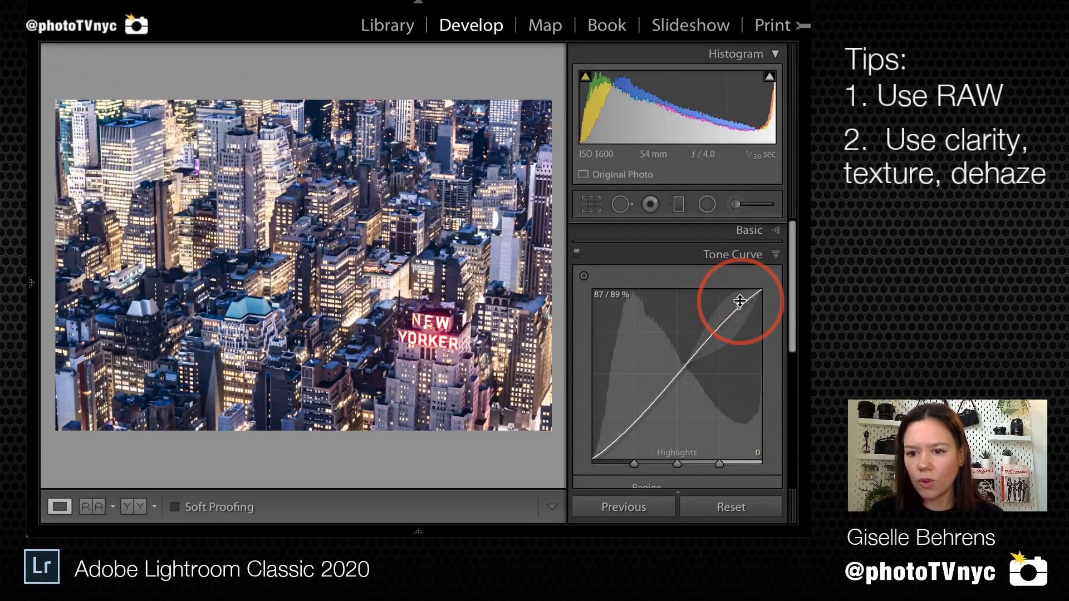
{"action": "left_click", "coordinate": [761, 254]}
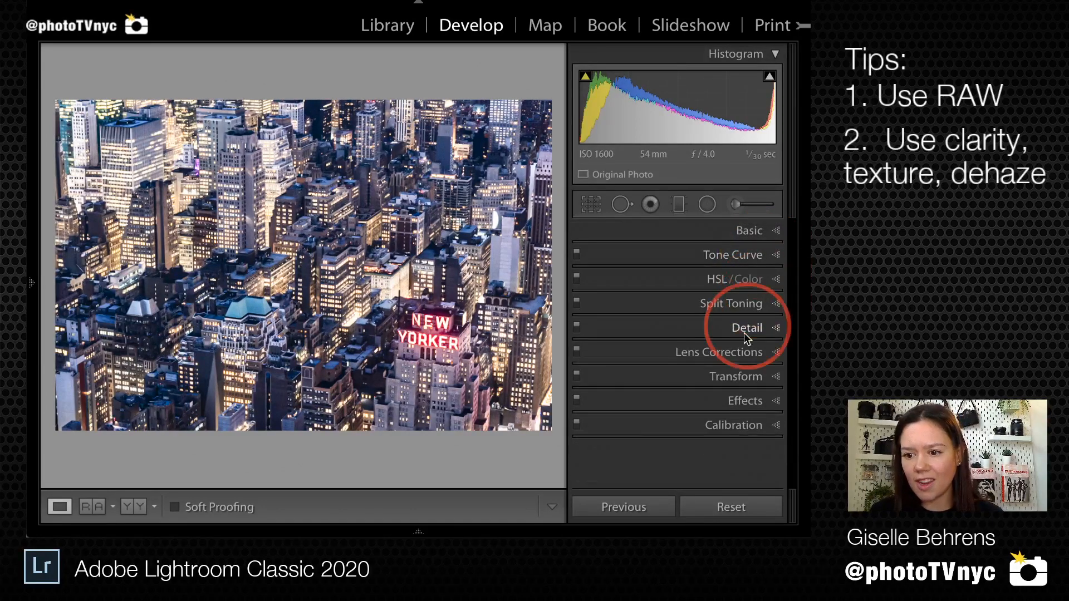
- Straighten the photo's perspective with the Auto Upright correction, comparing it with Off
{"action": "left_click", "coordinate": [736, 377]}
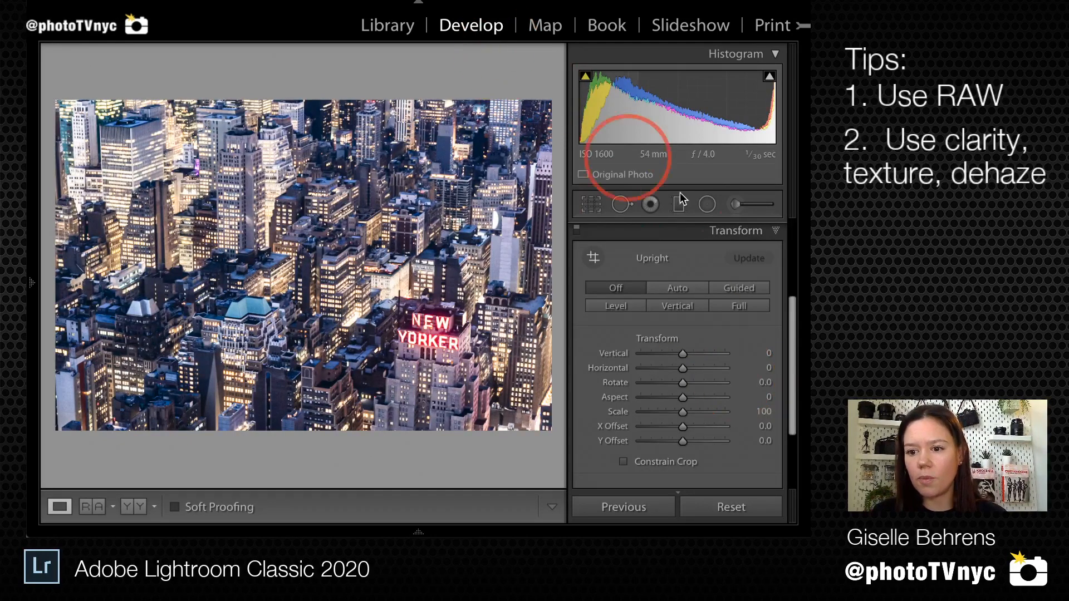
{"action": "left_click", "coordinate": [680, 287]}
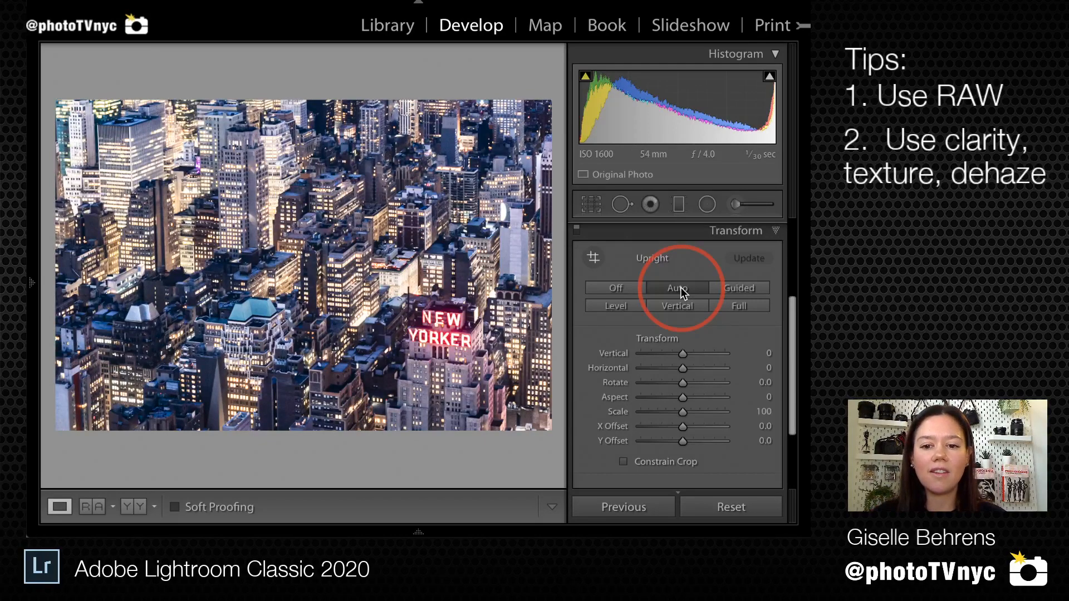
{"action": "left_click", "coordinate": [622, 285]}
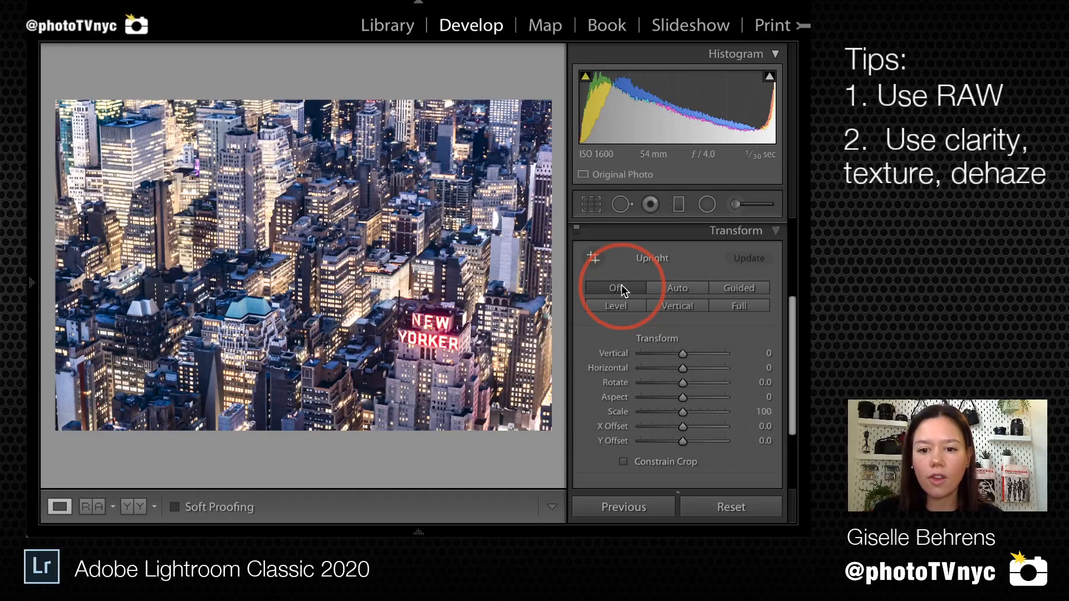
{"action": "left_click", "coordinate": [666, 287]}
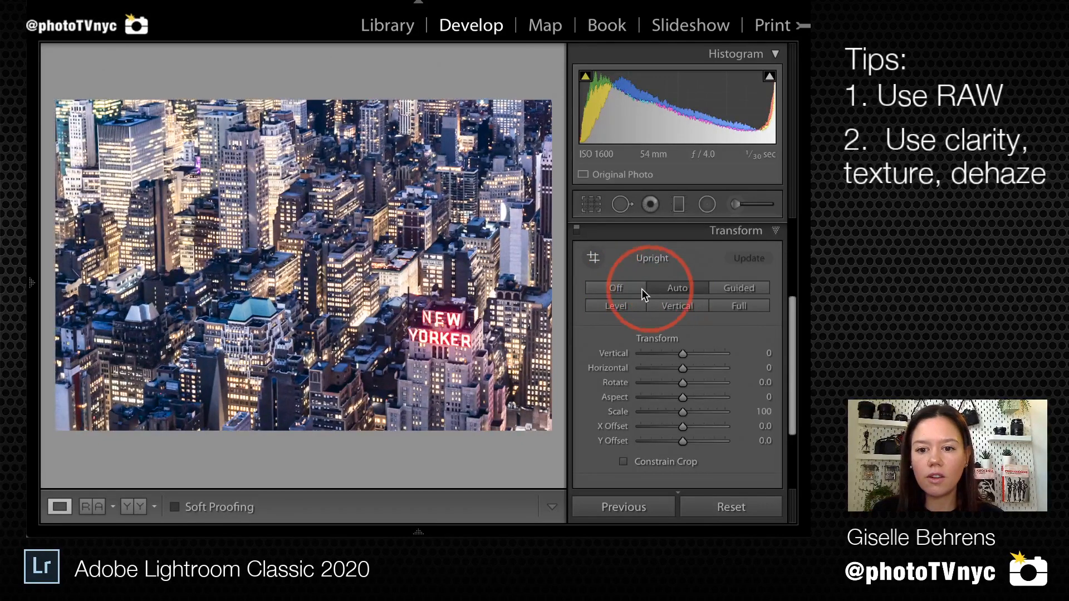
{"action": "left_click", "coordinate": [628, 288]}
{"action": "left_click", "coordinate": [667, 288]}
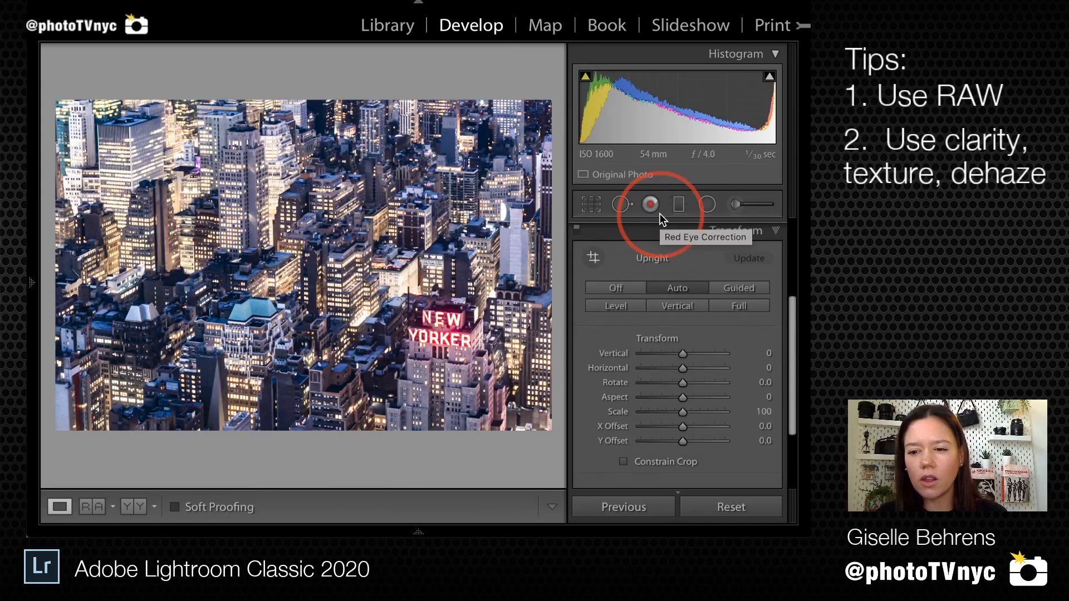
- Try a Vertical transform of +58 on the photo, reset it and close the Transform settings
{"action": "left_click_drag", "start_coordinate": [683, 352], "coordinate": [707, 355]}
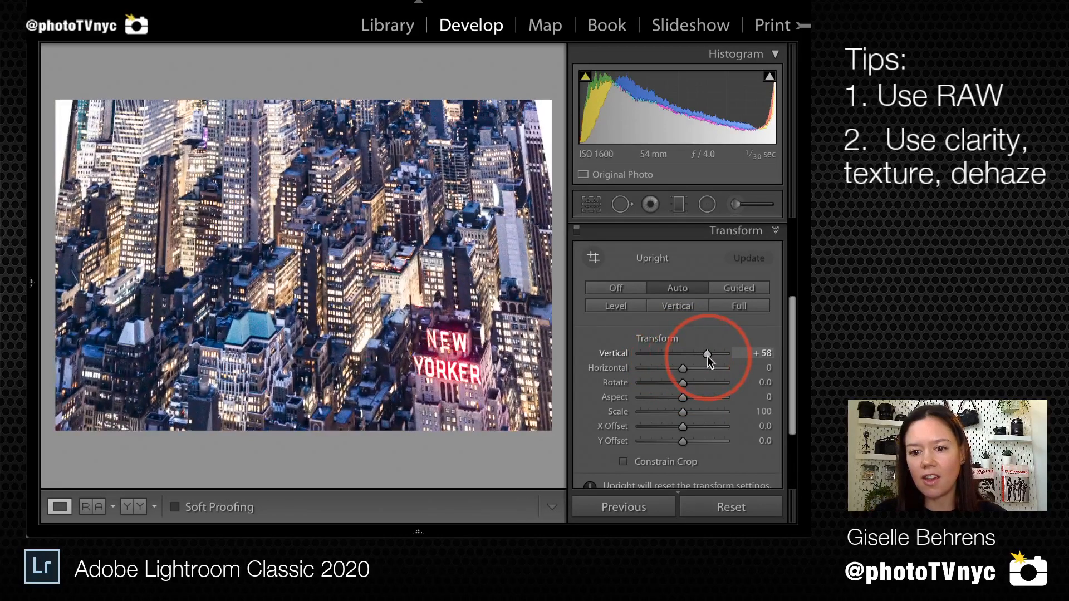
{"action": "double_click", "coordinate": [622, 355]}
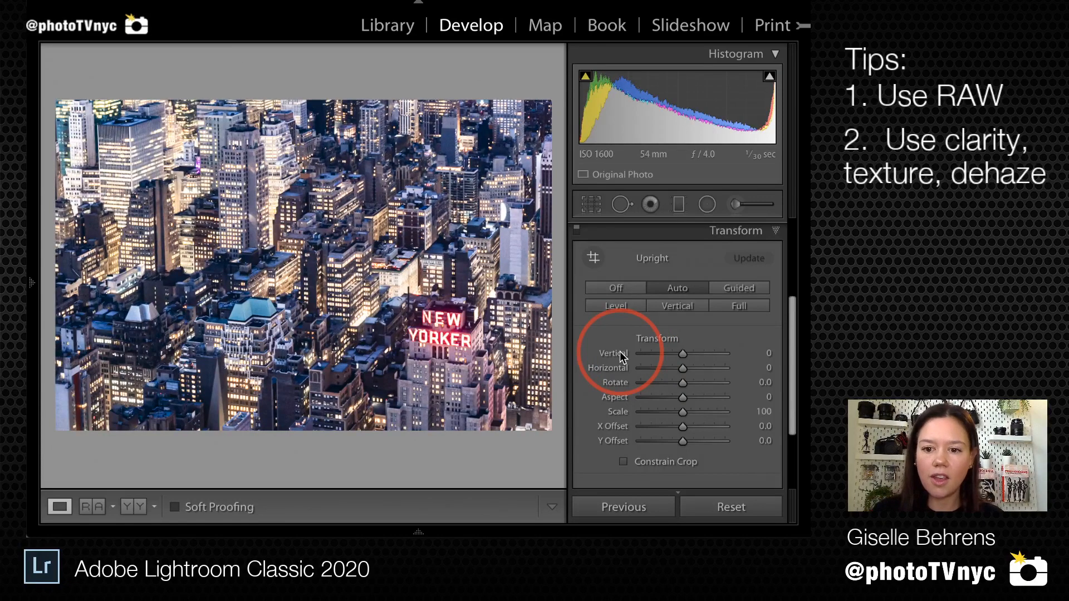
{"action": "left_click", "coordinate": [766, 235]}
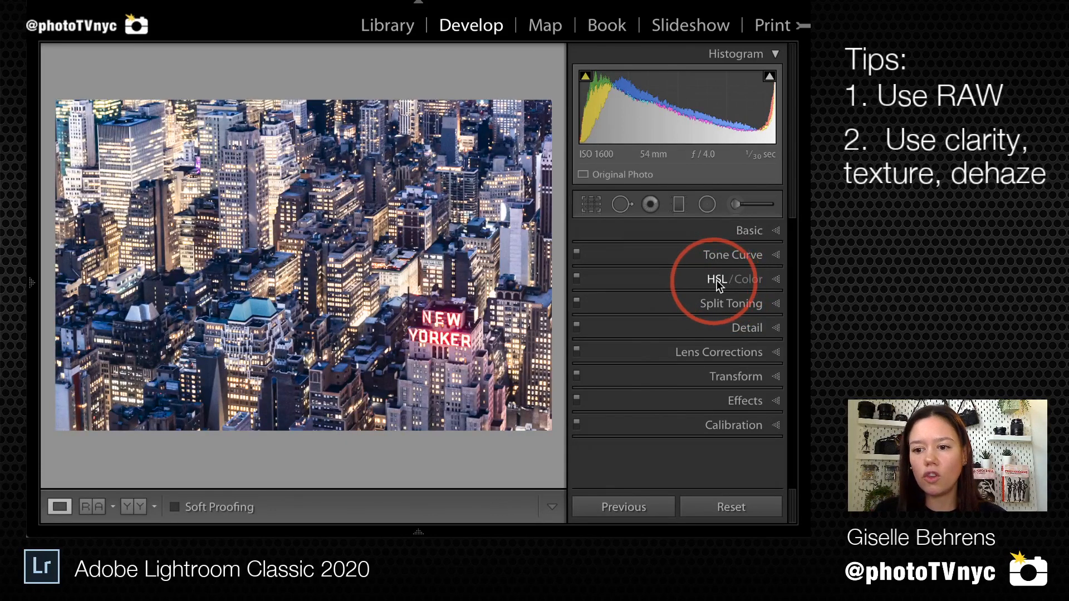
- Intensify the red tones of the photo by setting the HSL Red Saturation to +64
{"action": "left_click", "coordinate": [779, 282]}
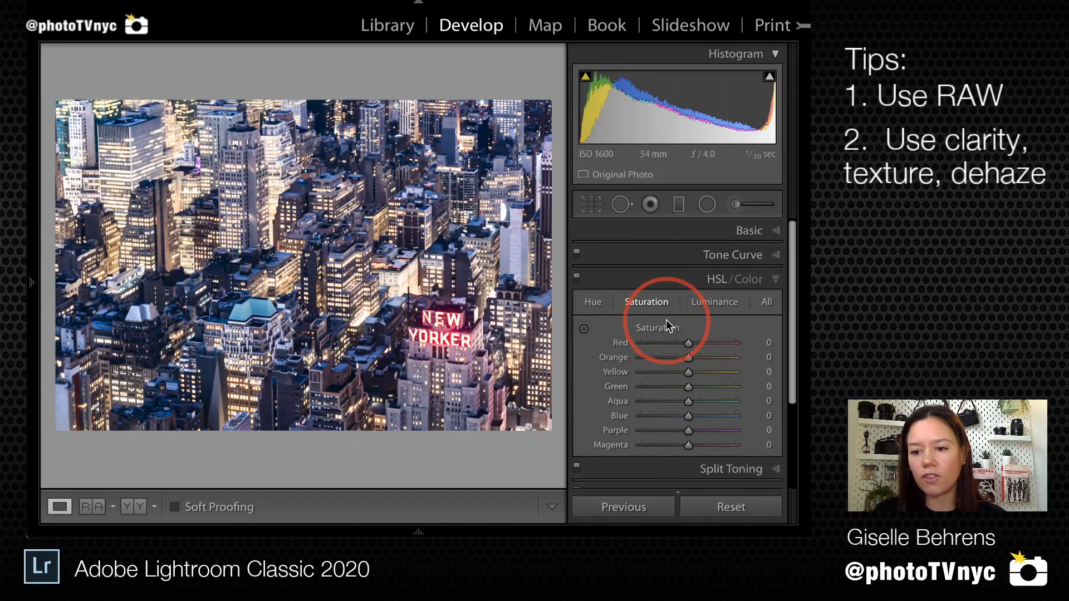
{"action": "scroll", "coordinate": [666, 346], "scroll_direction": "down", "scroll_amount": 1}
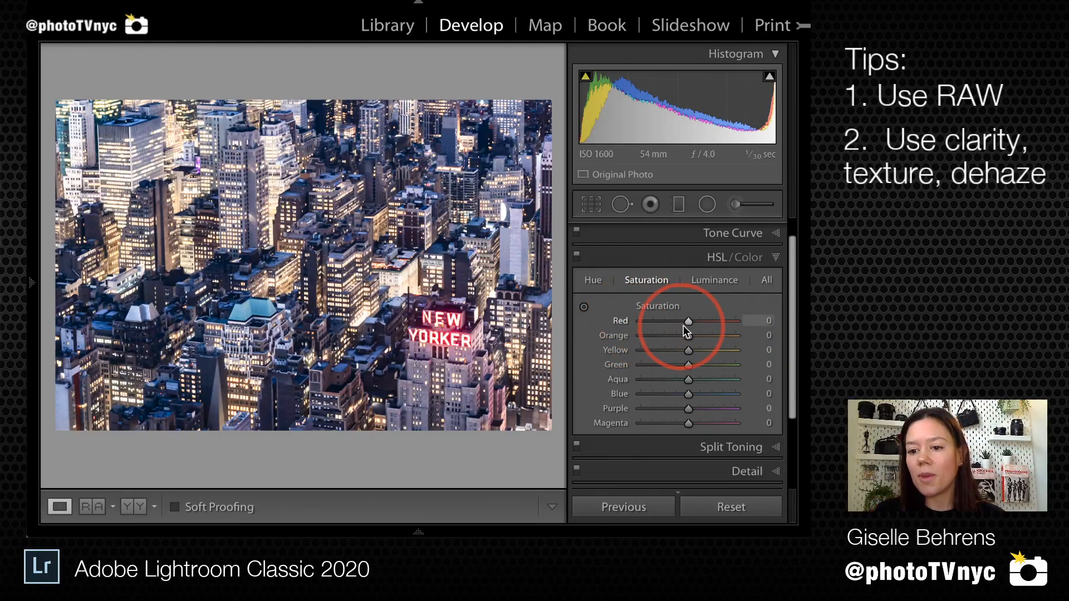
{"action": "left_click", "coordinate": [710, 320]}
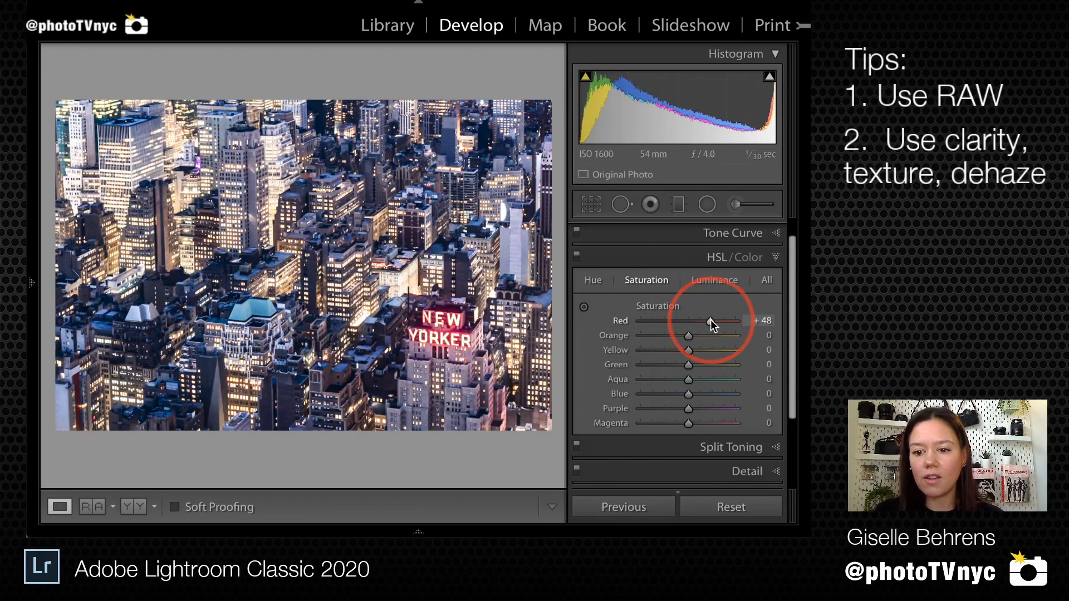
{"action": "mouse_move", "coordinate": [710, 319]}
{"action": "left_mouse_down"}
{"action": "mouse_move", "coordinate": [743, 319]}
{"action": "mouse_move", "coordinate": [717, 322]}
{"action": "left_mouse_up"}
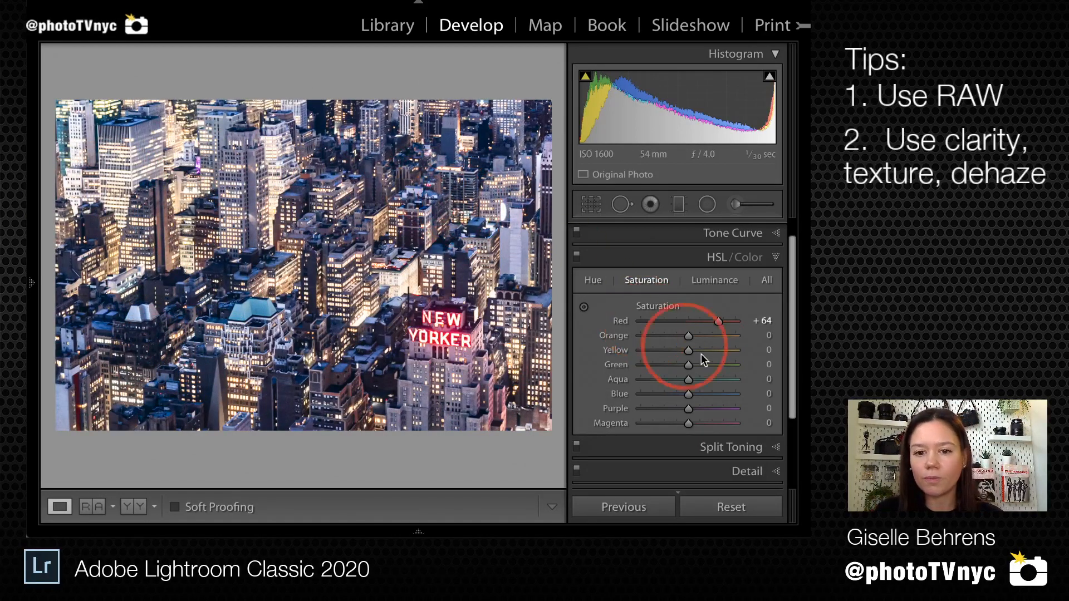
{"action": "left_click", "coordinate": [780, 257]}
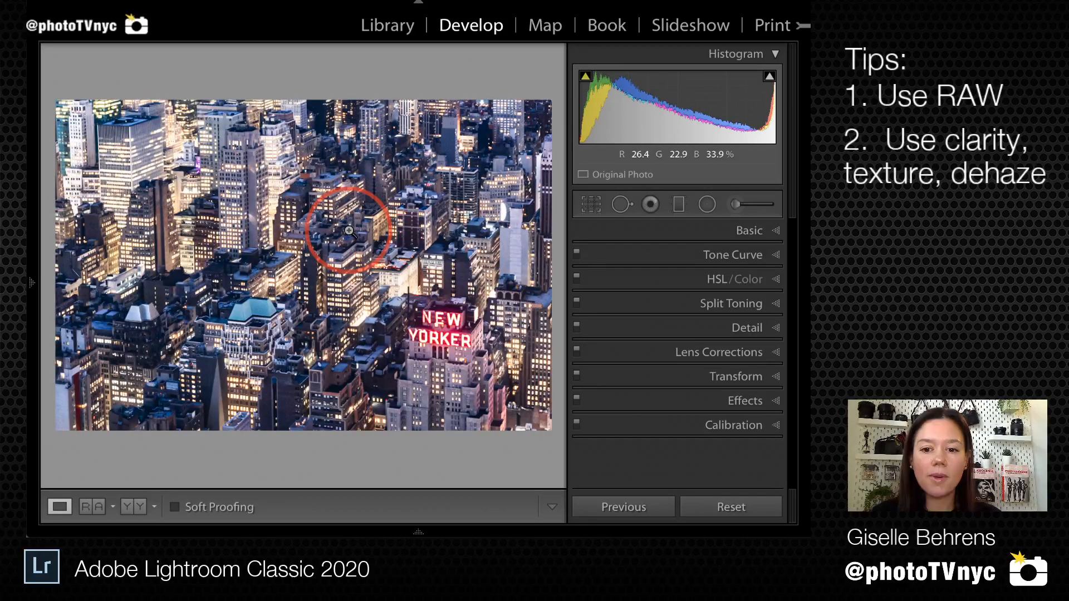
- Place a diagonal graduated filter over the upper-left part of the photo and centre it on the tall tower
{"action": "key", "text": "k"}
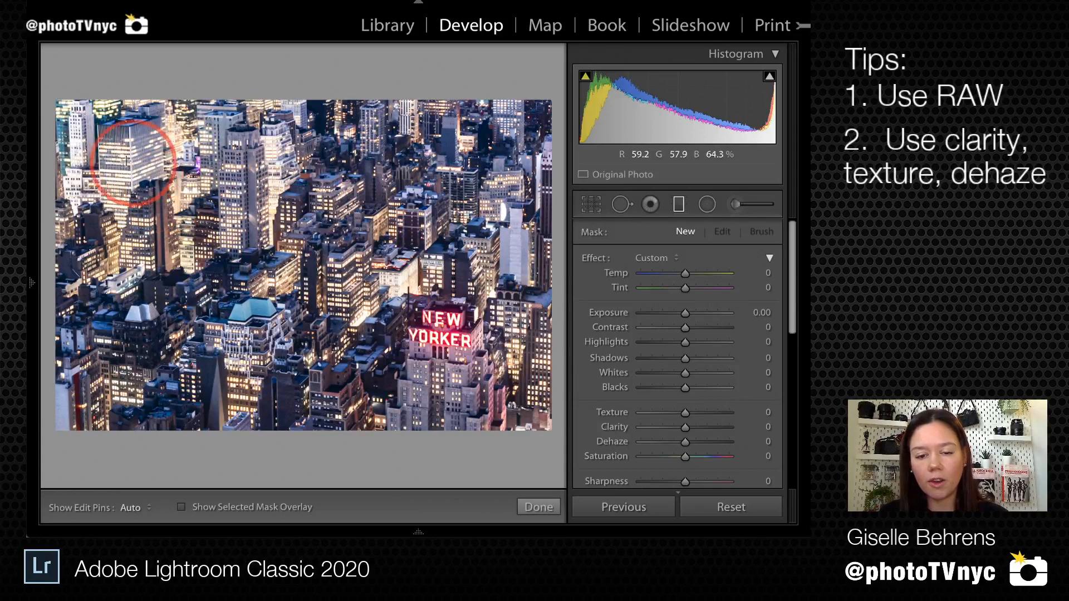
{"action": "left_click_drag", "start_coordinate": [115, 152], "coordinate": [192, 280]}
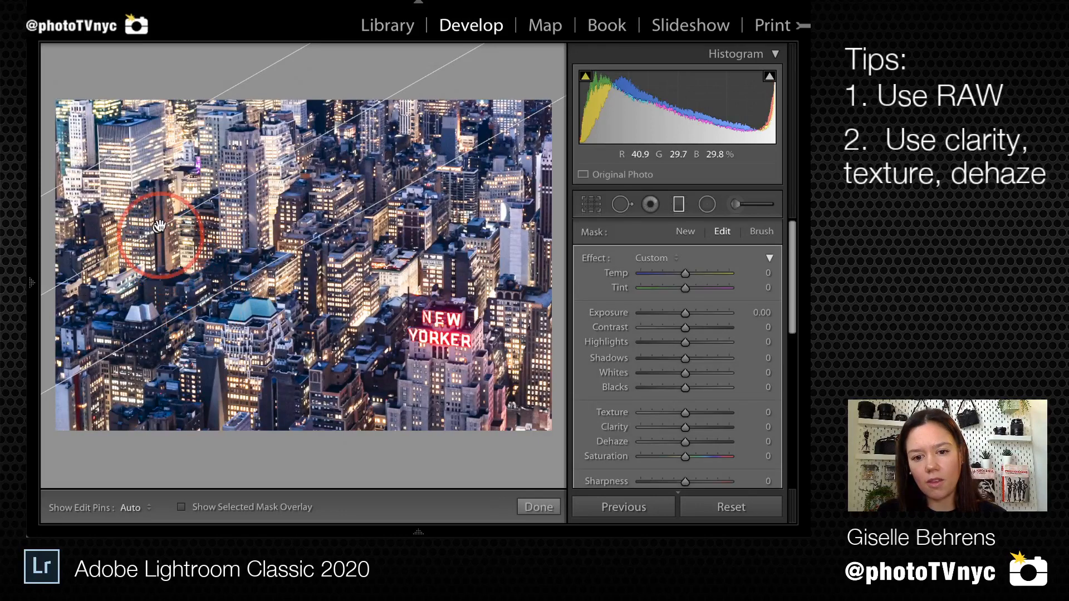
{"action": "left_click_drag", "start_coordinate": [159, 227], "coordinate": [226, 193]}
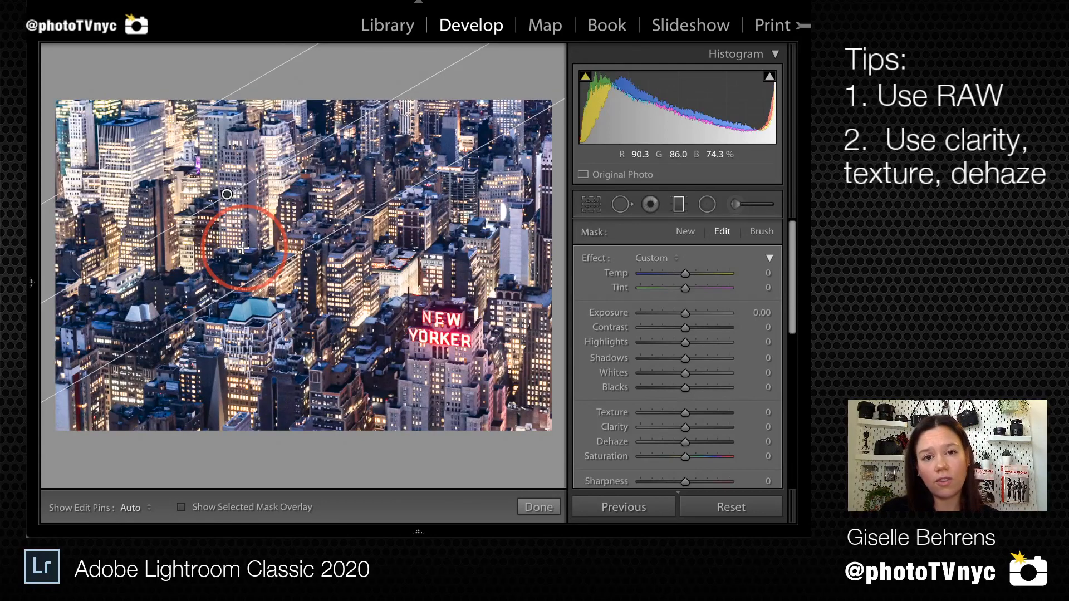
- Set the graduated filter's Exposure to −0.57 and leave the filter tool
{"action": "left_click", "coordinate": [667, 314]}
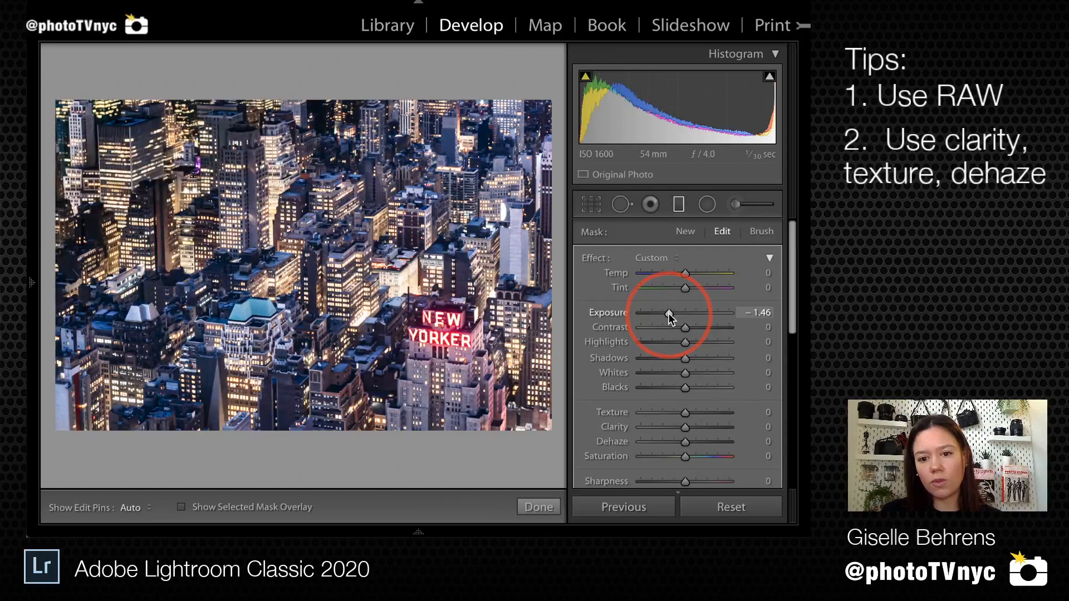
{"action": "mouse_move", "coordinate": [668, 313]}
{"action": "left_mouse_down"}
{"action": "mouse_move", "coordinate": [641, 314]}
{"action": "mouse_move", "coordinate": [676, 312]}
{"action": "left_mouse_up"}
{"action": "double_click", "coordinate": [620, 314]}
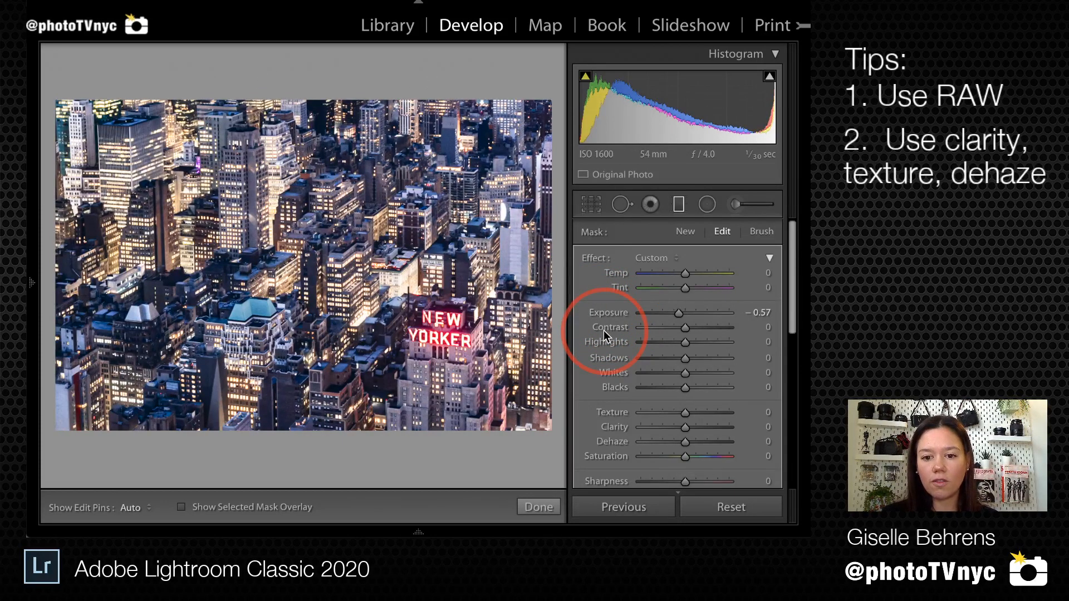
{"action": "key", "text": "m"}
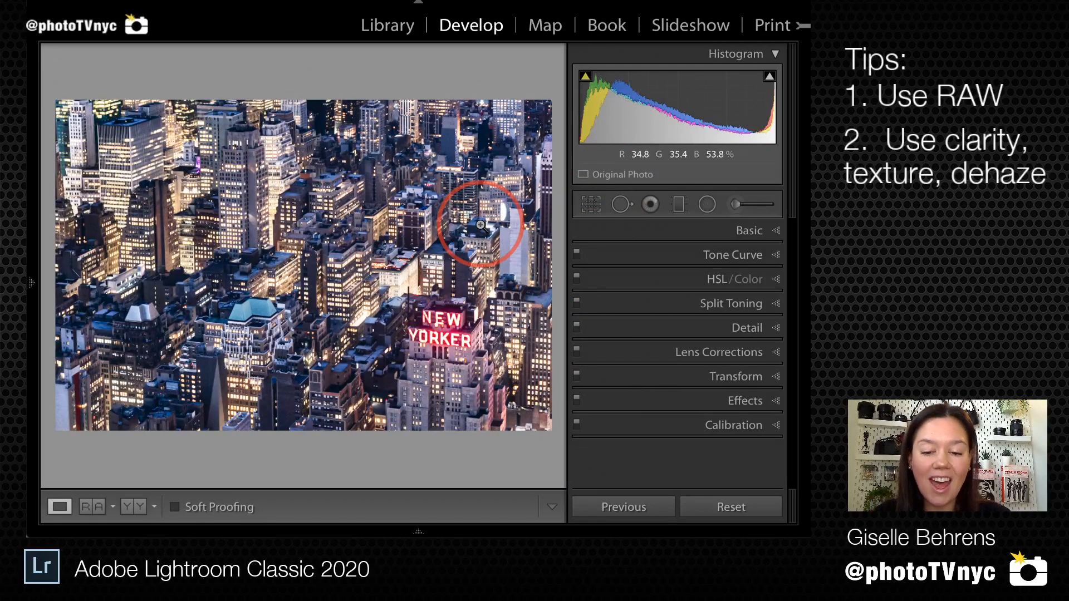
- Show the edited photo alone with all panels hidden and the surroundings fully blacked out
{"action": "key", "text": "shift+Tab"}
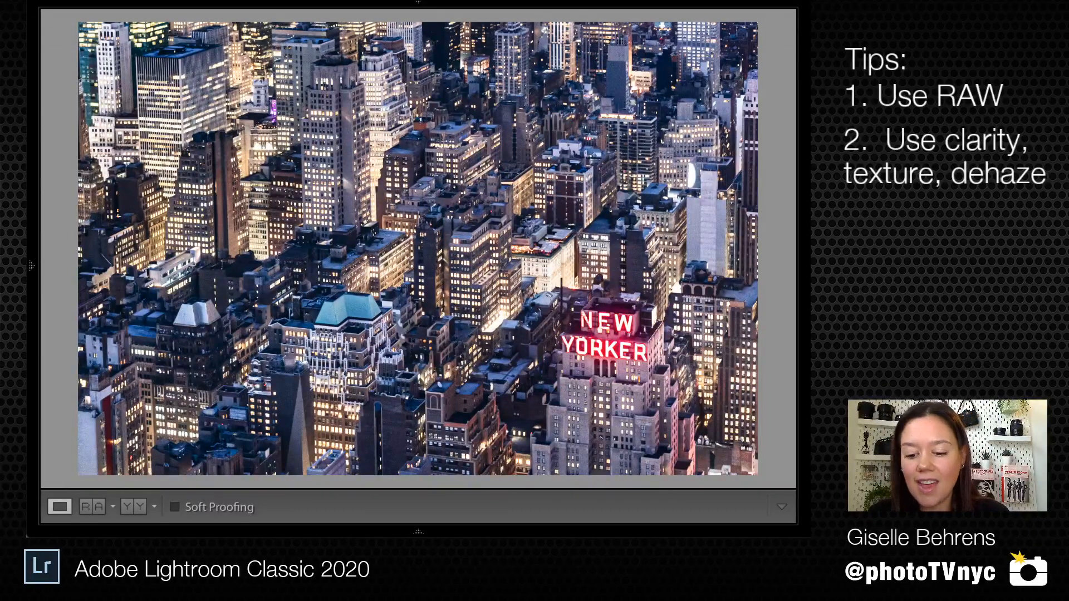
{"action": "key", "text": "l"}
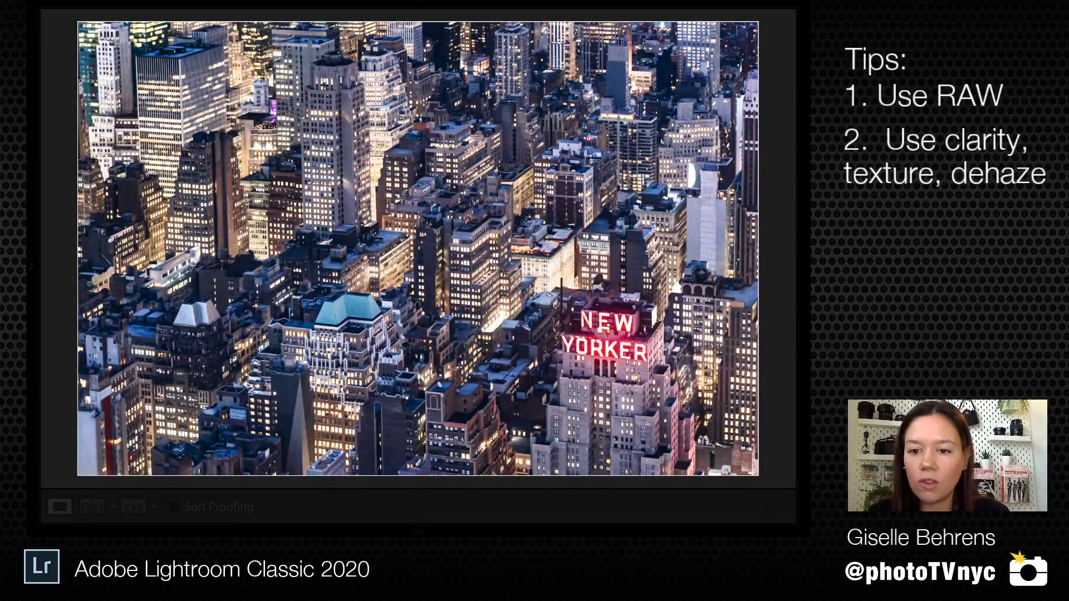
{"action": "key", "text": "l"}
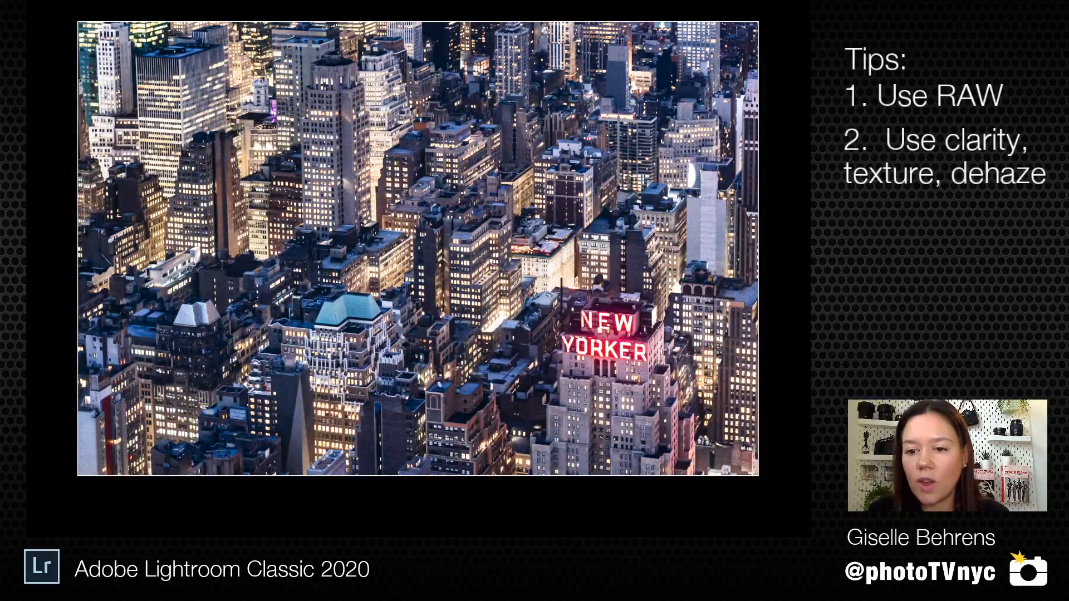